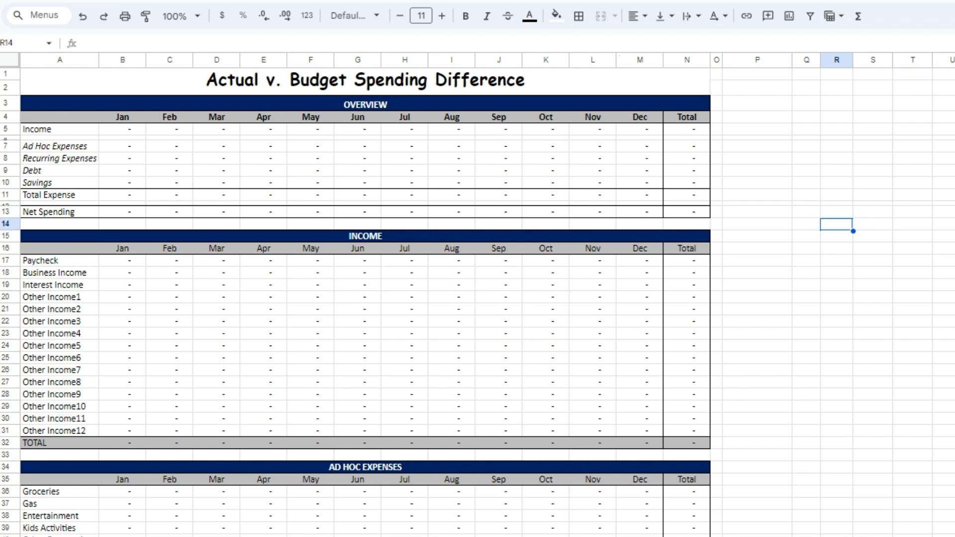
- Look over the Categories sheet with its instructions and the January budget sheet
key("ctrl+shift+Page_Up")
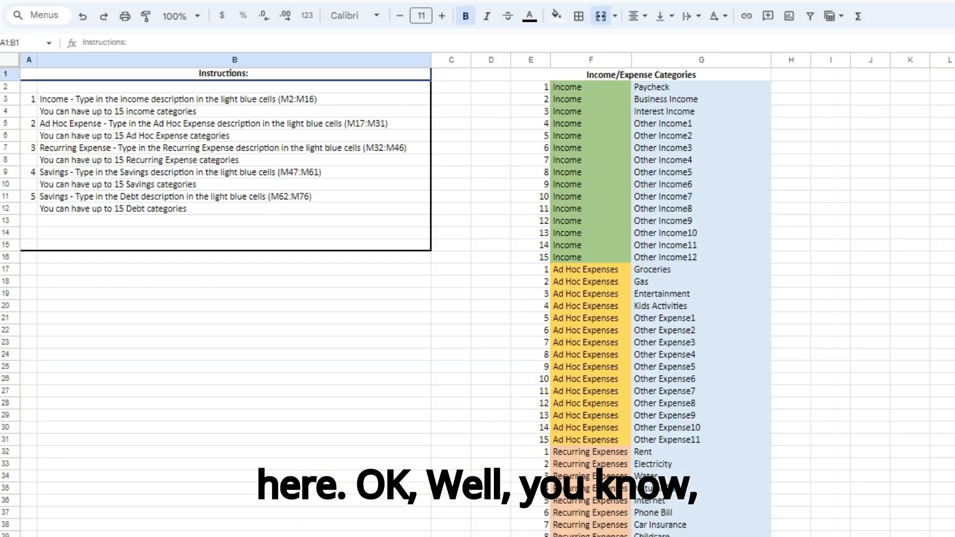
left_click(878, 250)
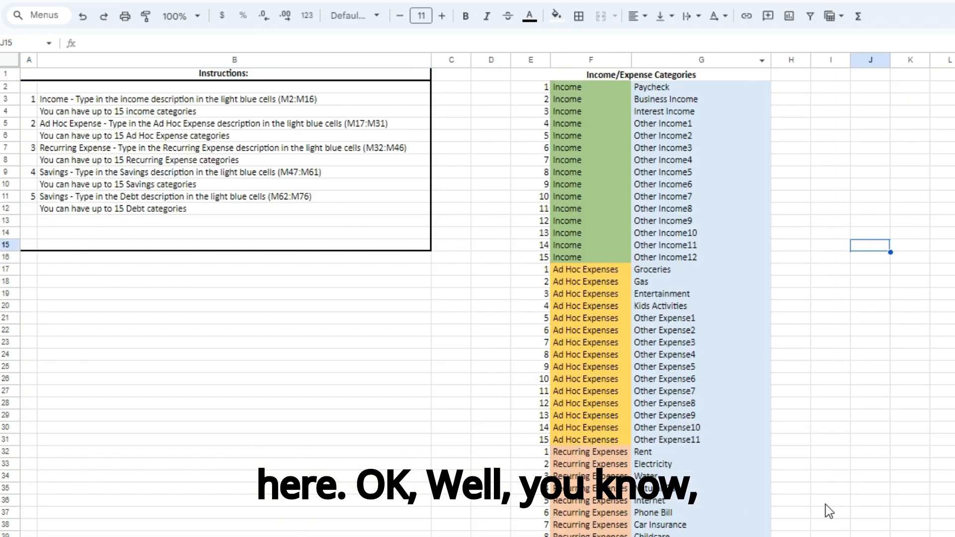
left_click(374, 515)
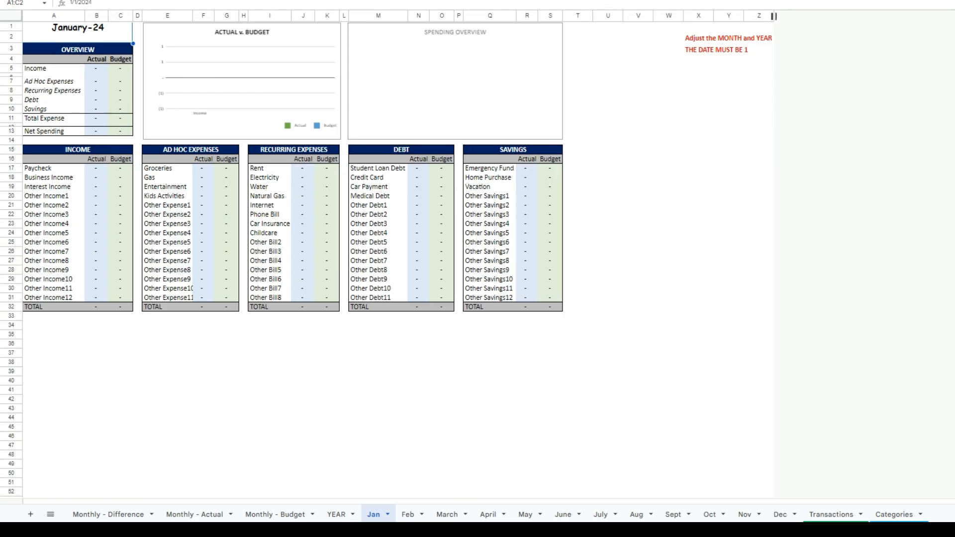
key("ctrl+plus")
key("ctrl+plus")
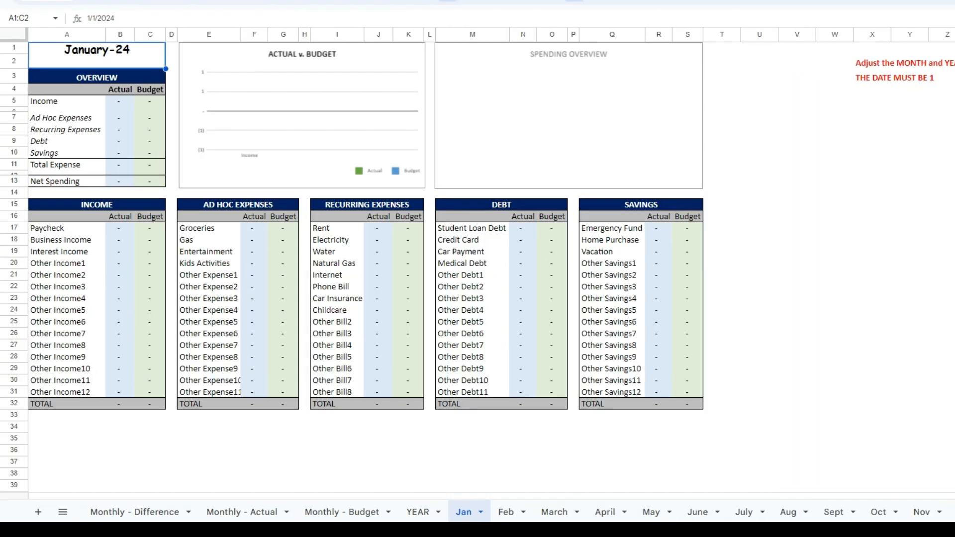
key("ctrl+plus")
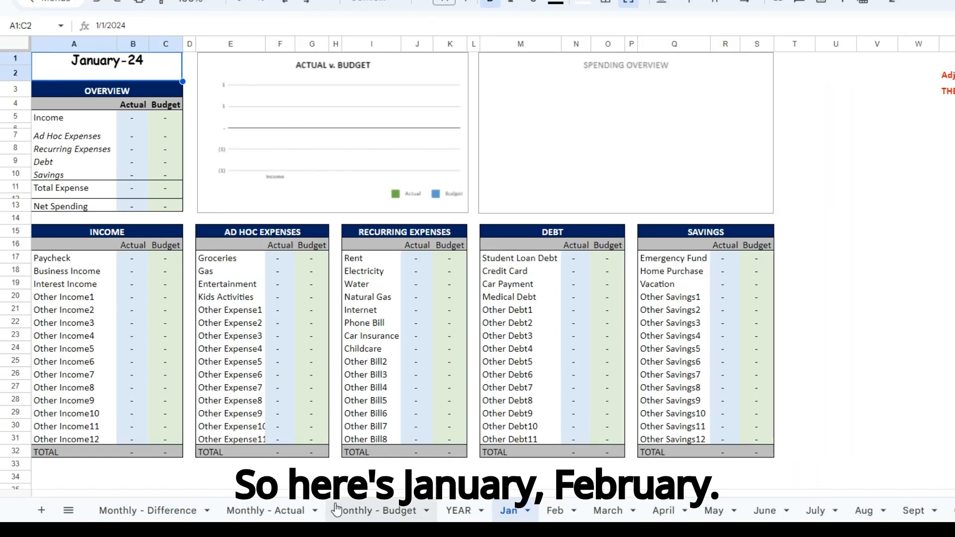
left_click(916, 373)
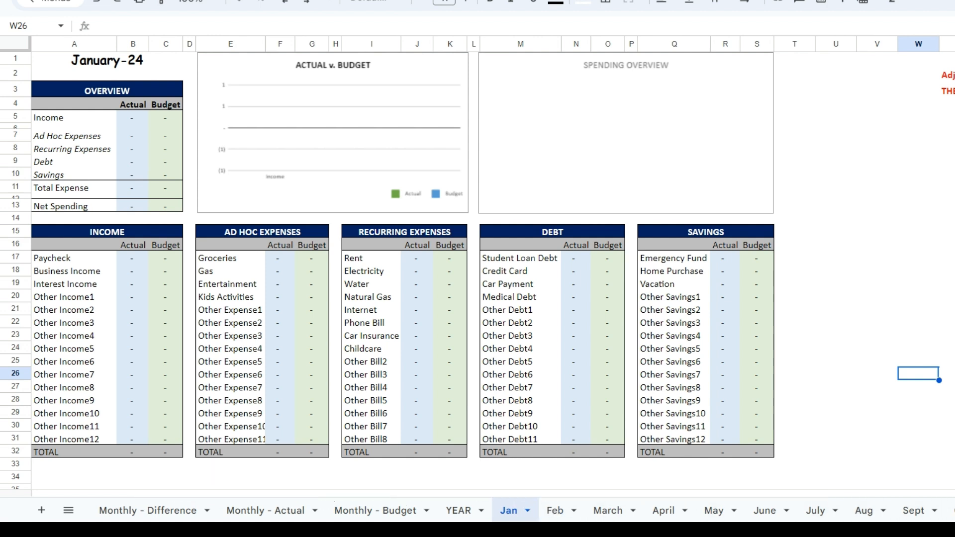
left_click(953, 511)
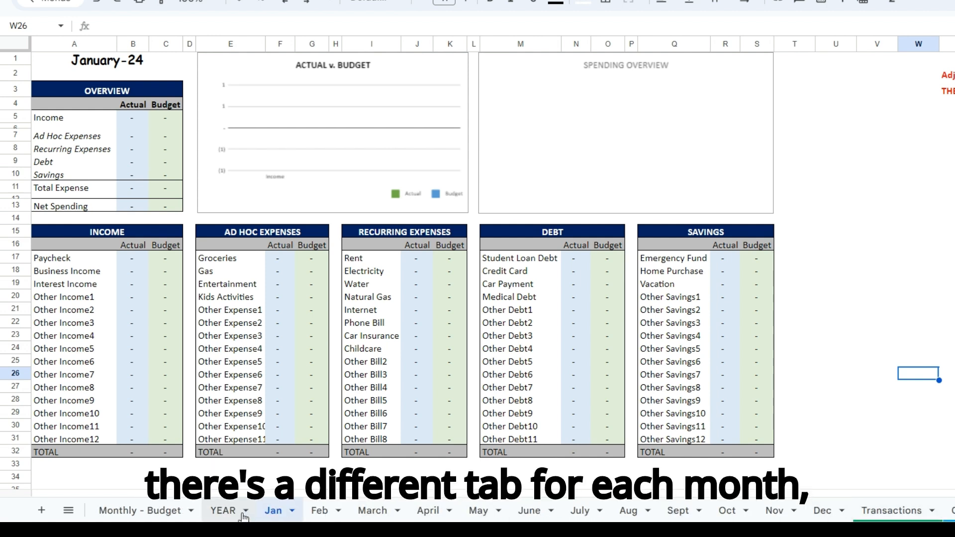
- Review the YEAR, Monthly - Budget, Monthly - Actual and Monthly - Difference summary sheets in turn
left_click(243, 515)
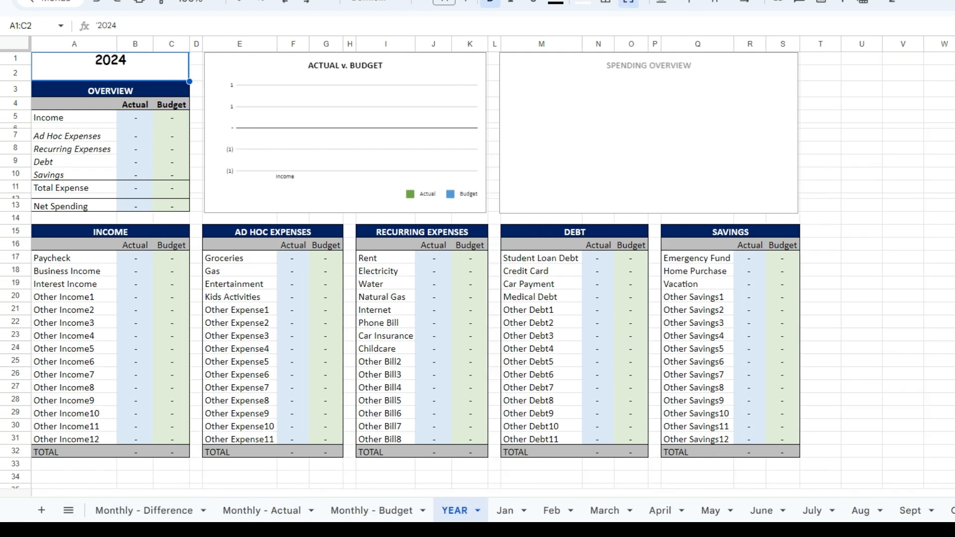
left_click(401, 511)
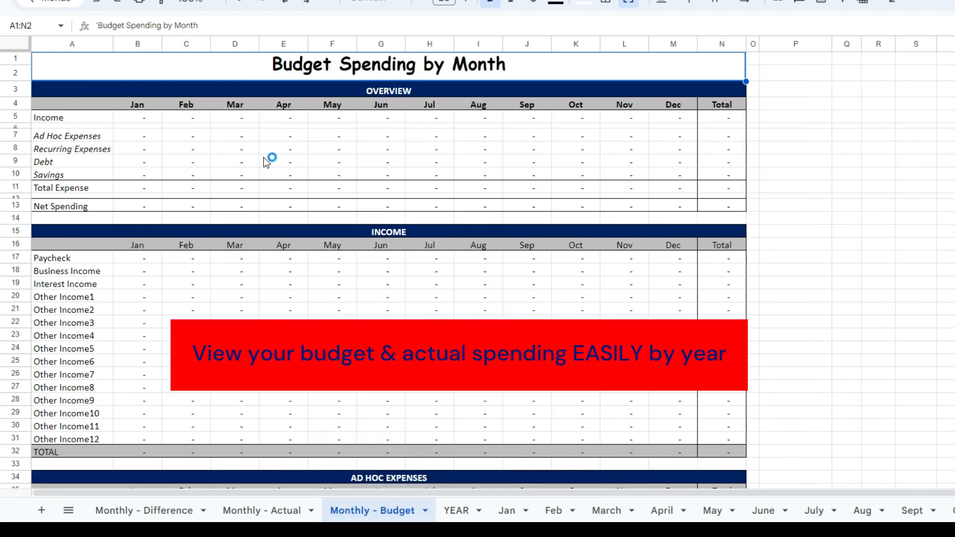
left_click(140, 107)
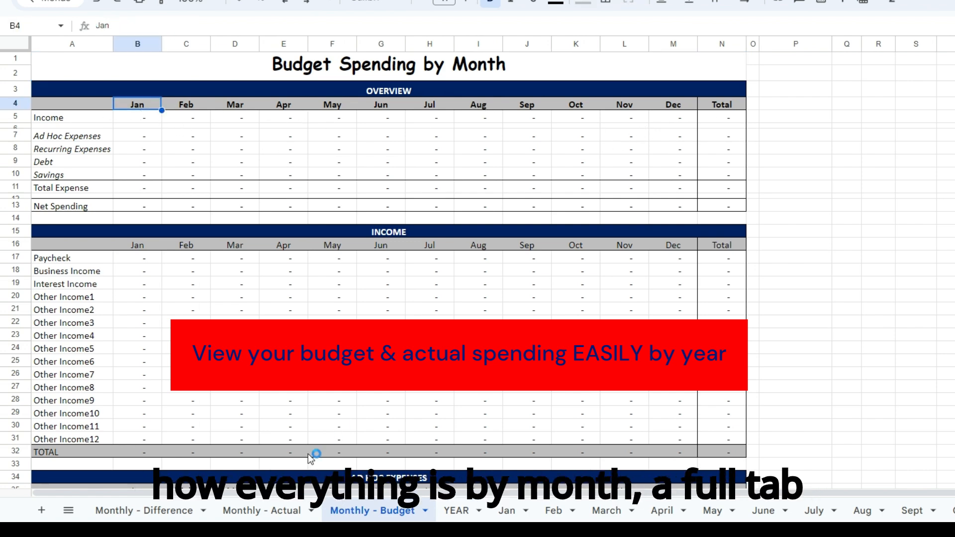
left_click(289, 510)
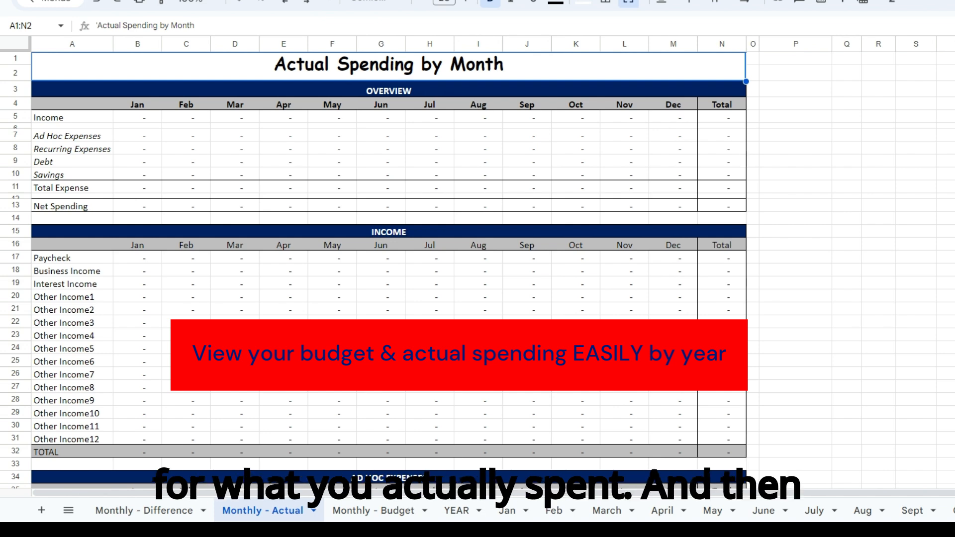
left_click(174, 513)
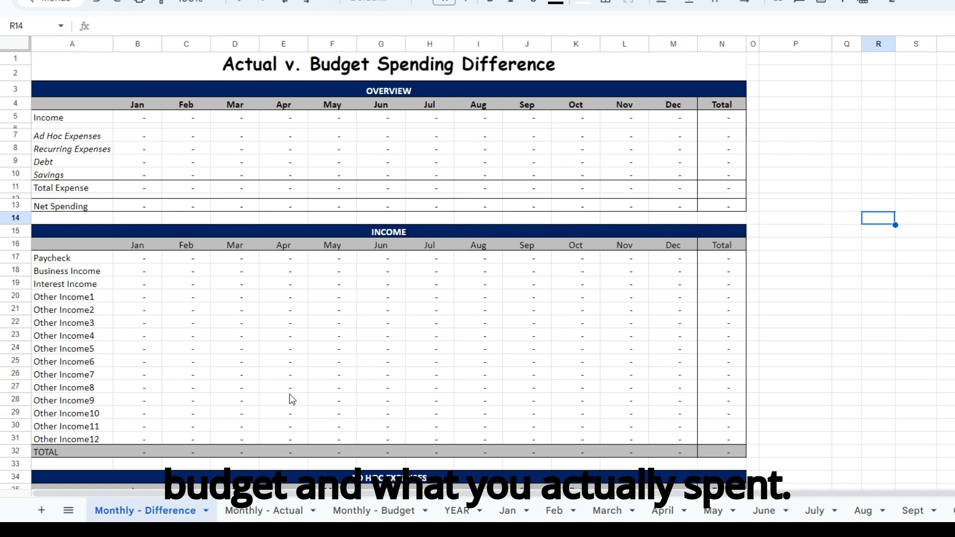
- Examine the income, ad hoc expenses, recurring expenses, debt and savings sections of the January sheet
left_click(500, 508)
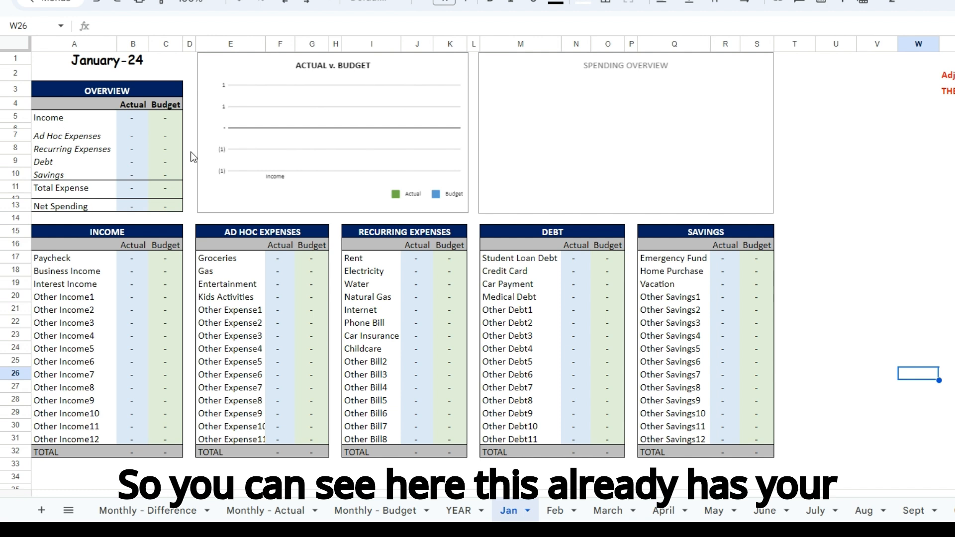
left_click(91, 235)
left_click(253, 228)
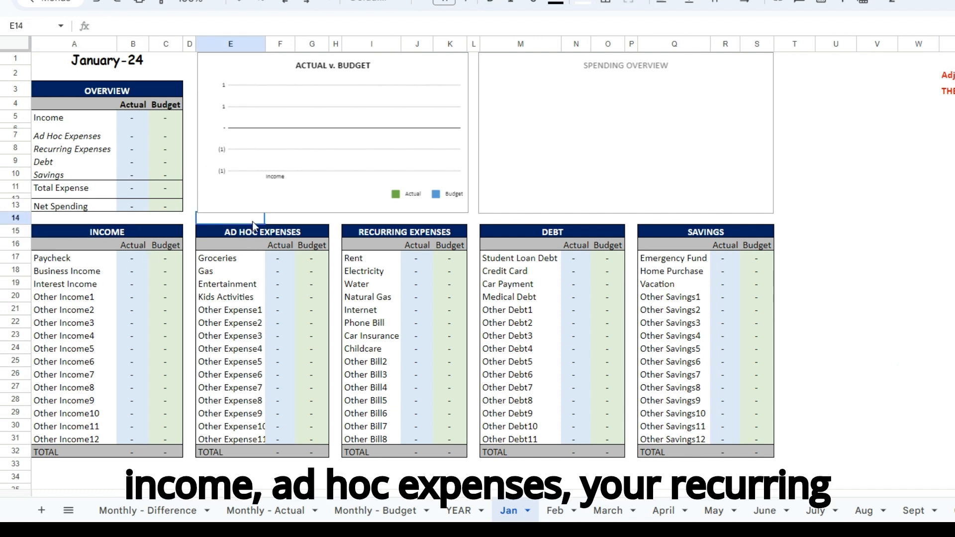
left_click(376, 231)
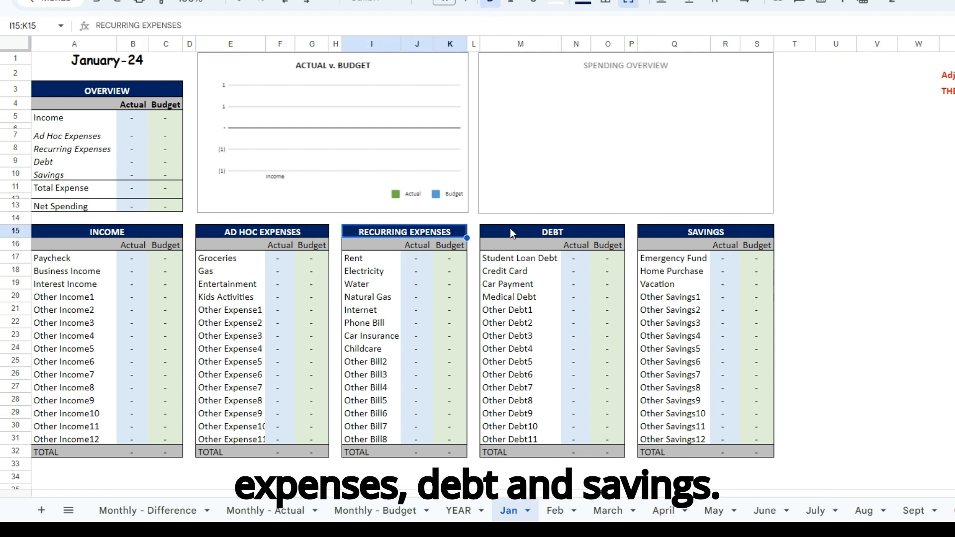
left_click(530, 228)
left_click(721, 234)
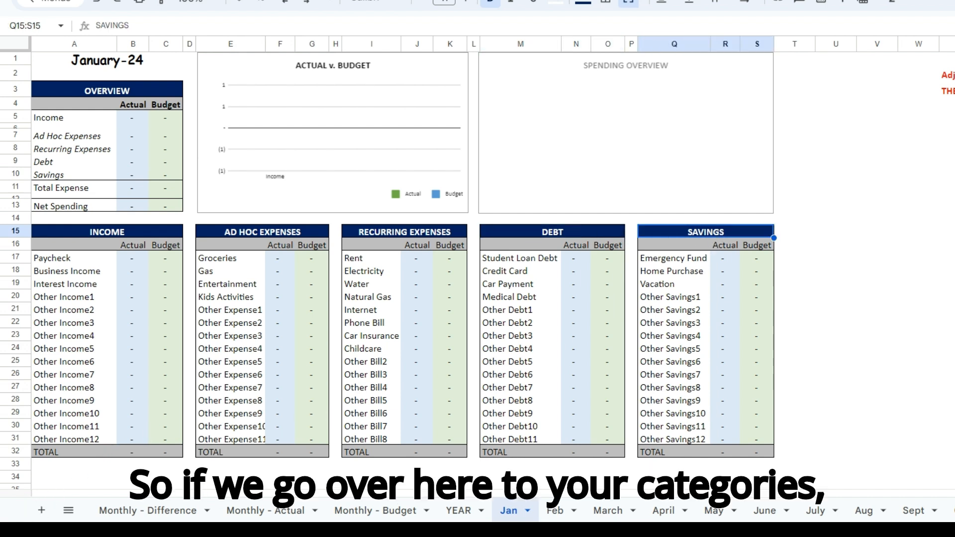
- View the Categories list and the April sheet, and return to the Categories sheet
left_click(954, 511)
left_click(951, 511)
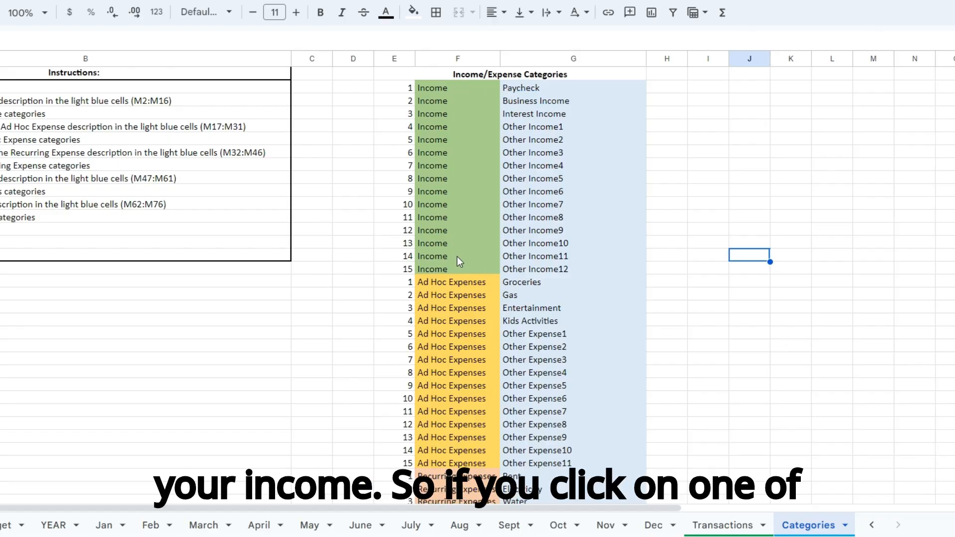
left_click(257, 526)
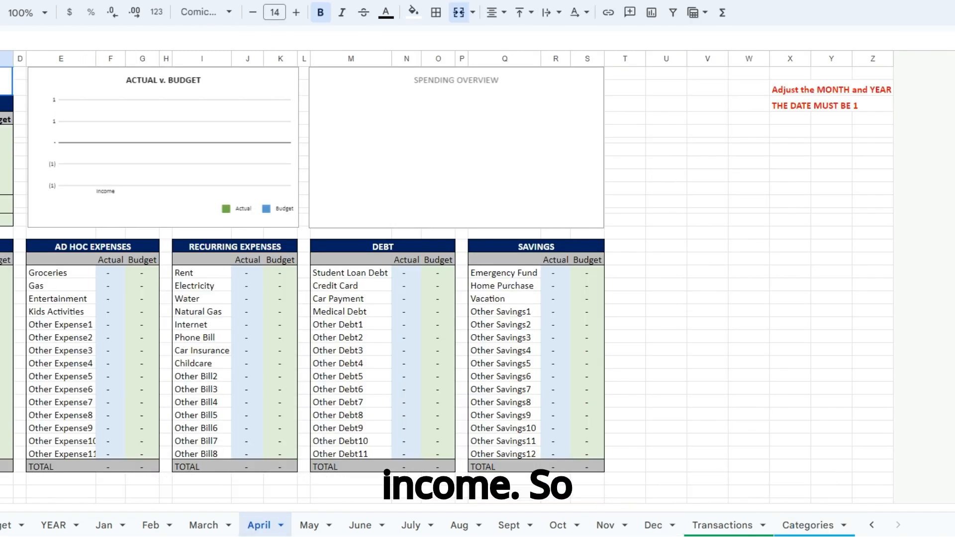
left_click(808, 525)
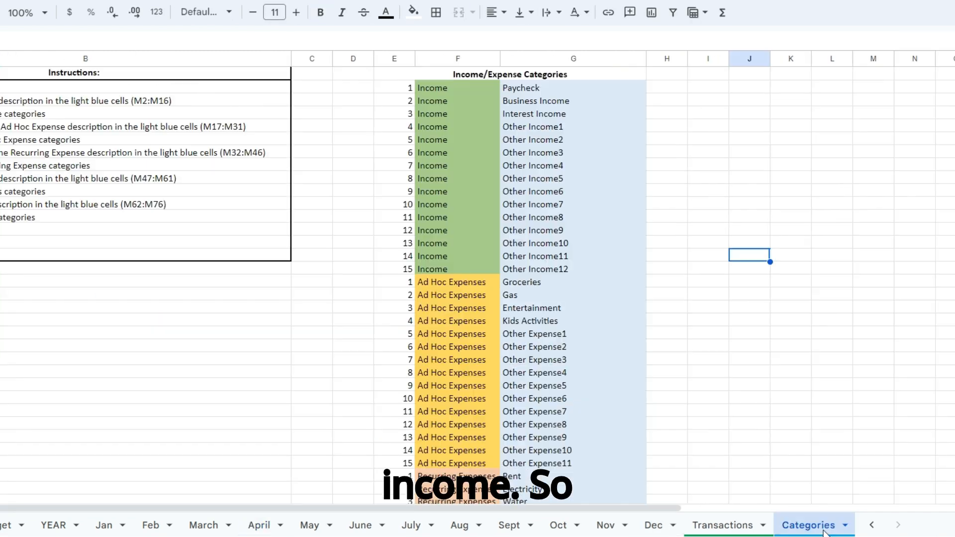
- Rename the first three income categories on the Categories sheet to Wages, Side Hustle and Interest
left_click(525, 90)
type("Wages")
key("Return")
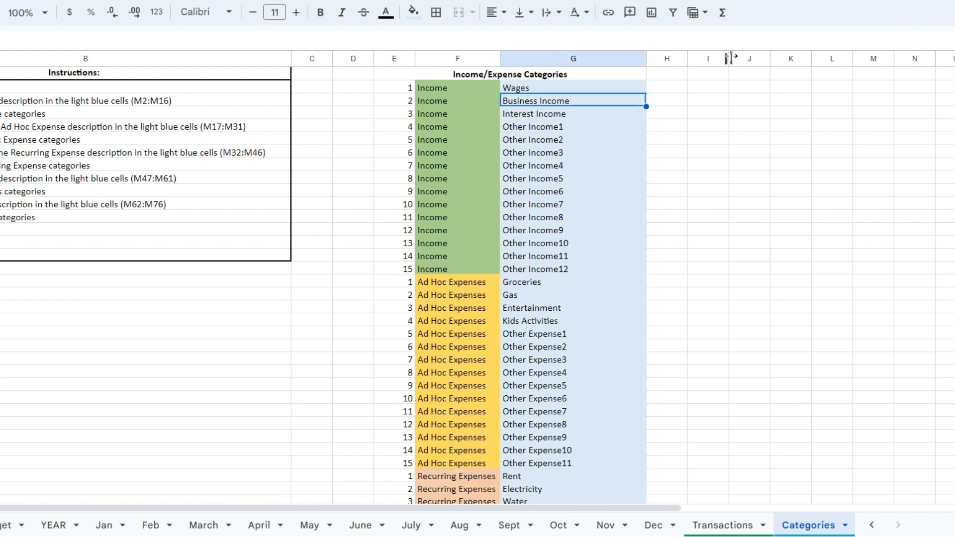
type("Side Hustle")
key("Return")
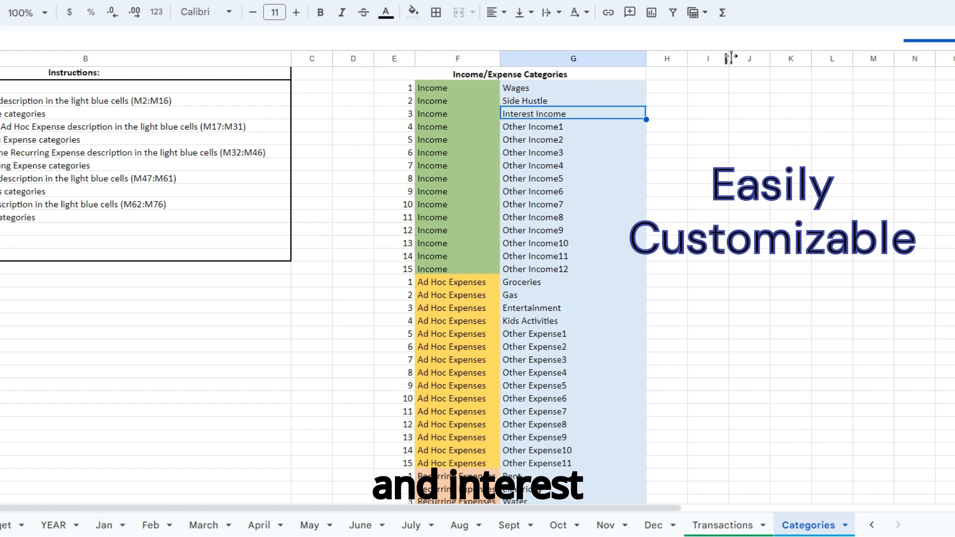
type("Interest")
key("Return")
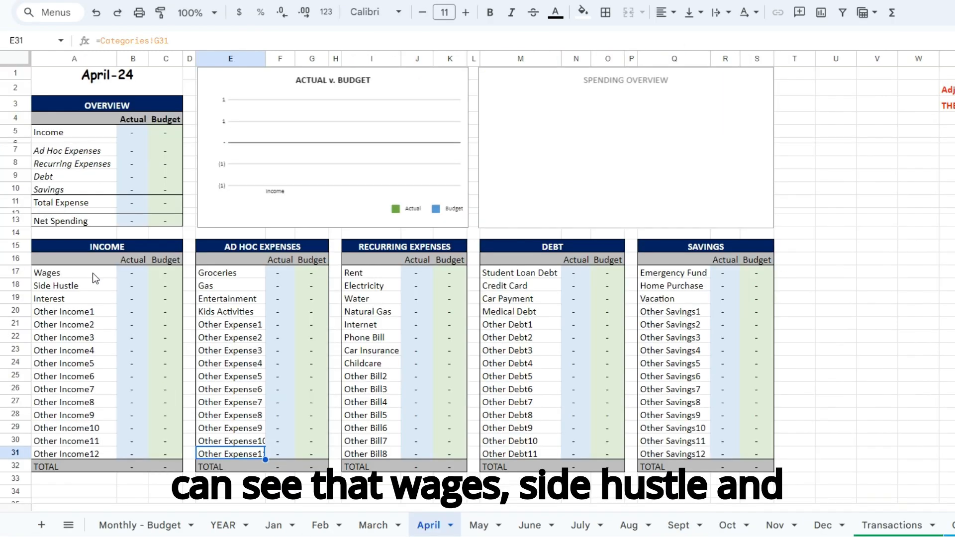
- Check the first three income category names on the April sheet
left_click(96, 278)
left_click(101, 287)
left_click(101, 301)
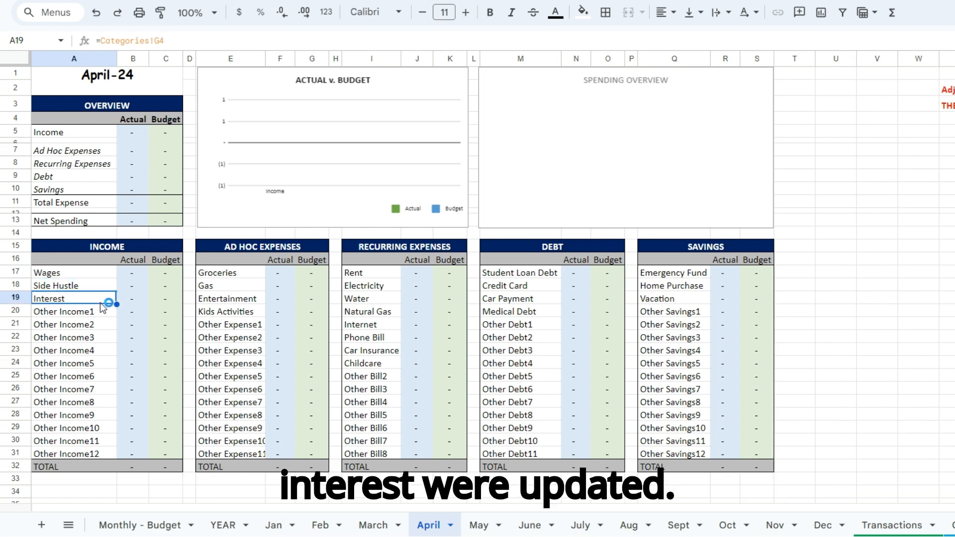
- Delete the unused income category names Other Income1 through Other Income12 from the Categories sheet
left_click(950, 525)
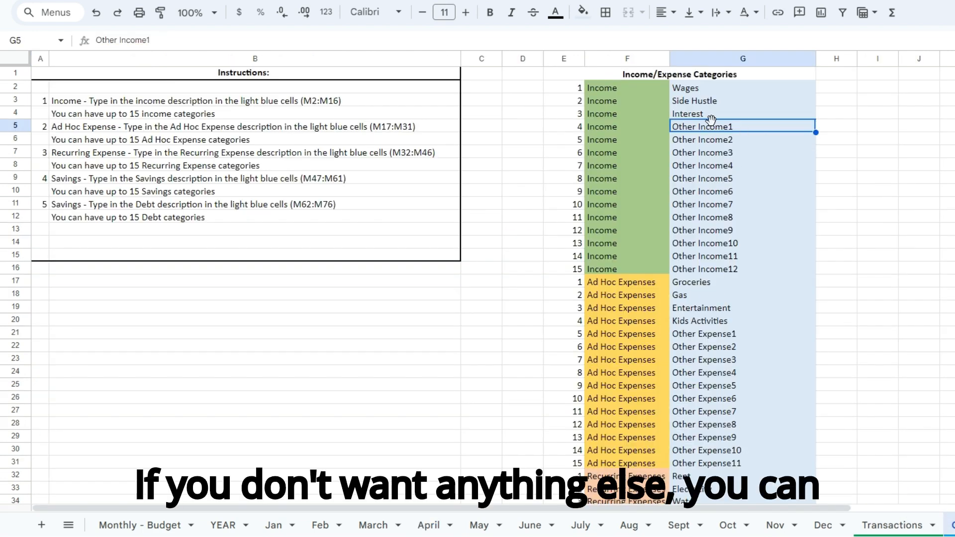
left_click_drag(712, 129, 720, 268)
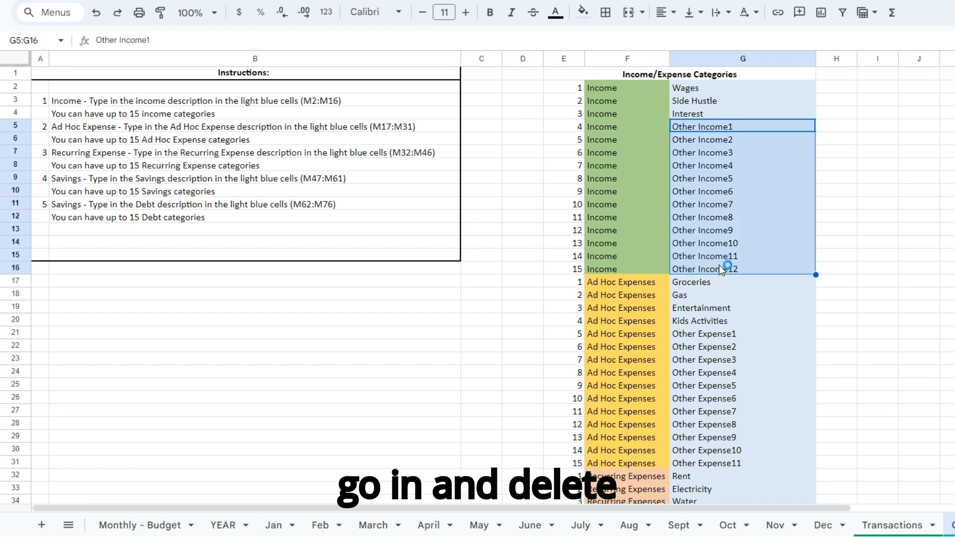
key("Delete")
left_click(911, 296)
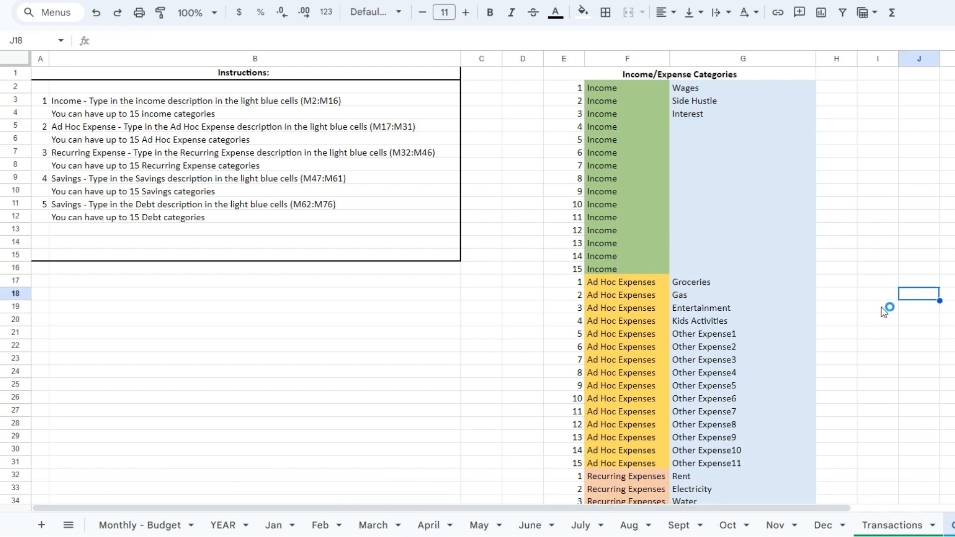
- Check the income category list on the May sheet and return to the Categories sheet
left_click(479, 525)
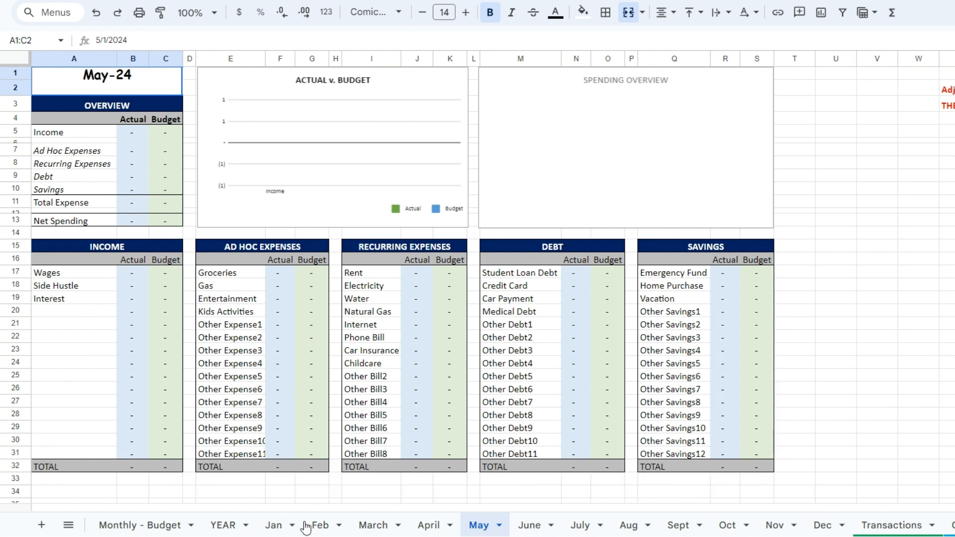
right_click(671, 487)
left_click(951, 525)
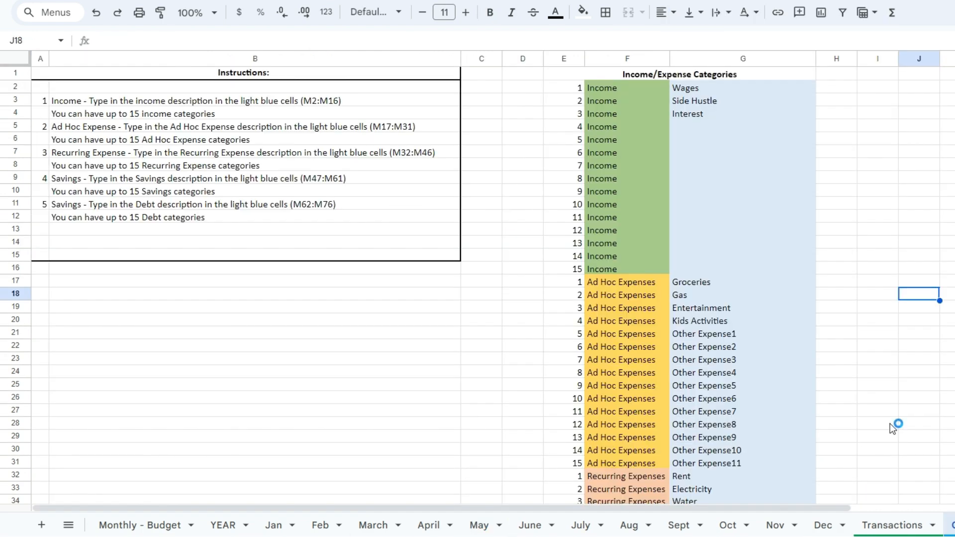
- Look through the ad hoc expense, recurring expense, savings and debt categories on the Categories sheet
left_click(709, 292)
scroll(734, 352, "down", 1)
scroll(731, 351, "down", 6)
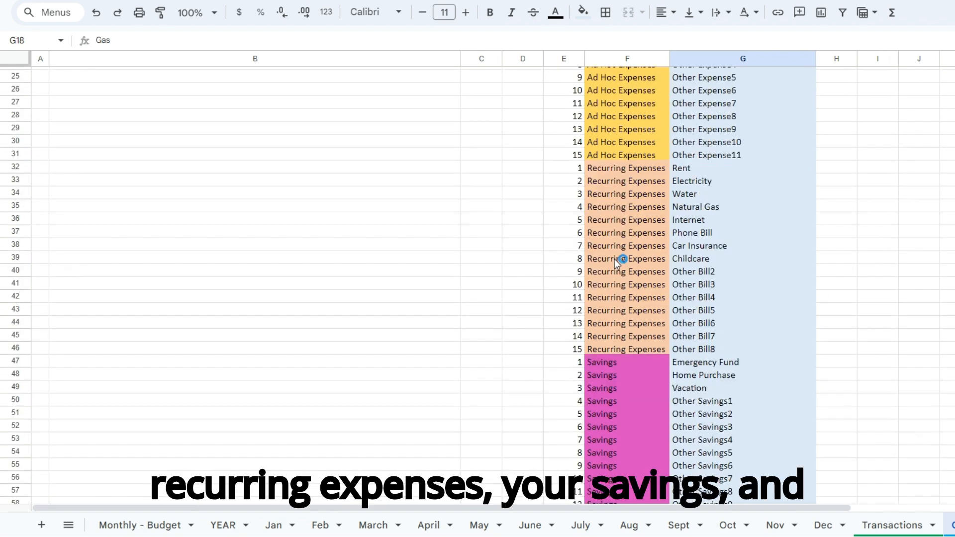
scroll(614, 259, "down", 5)
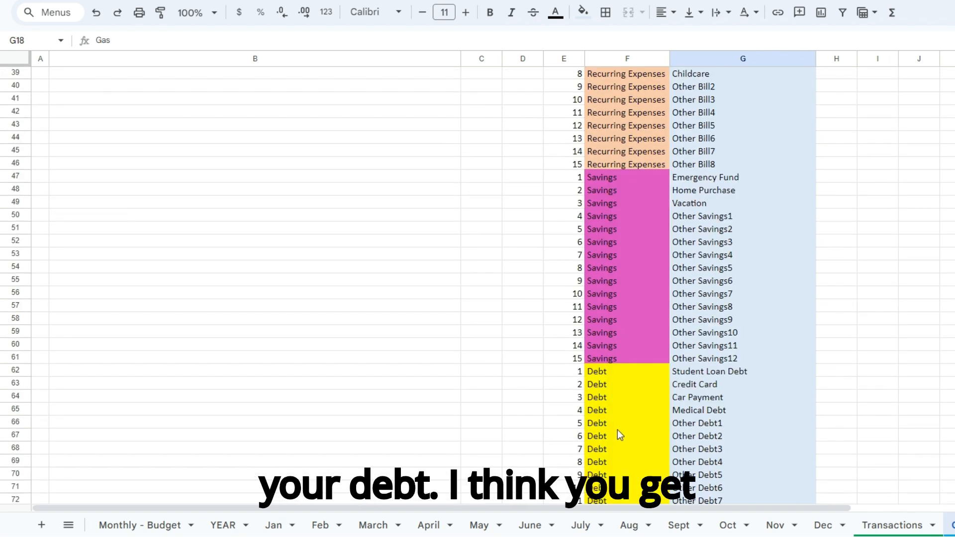
scroll(620, 430, "down", 2)
scroll(710, 410, "up", 8)
scroll(717, 373, "up", 5)
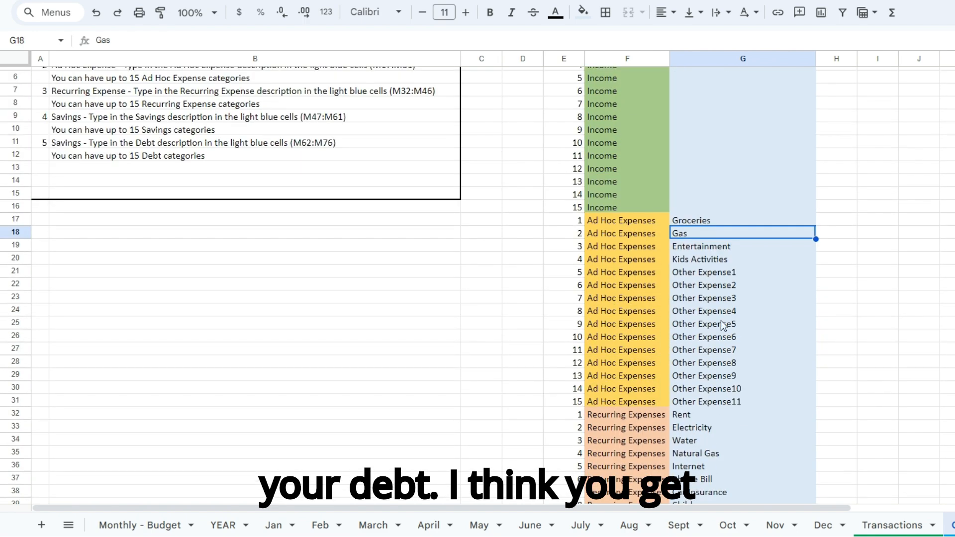
- Rename the ad hoc expense category Other Expense1 to "Concert Taylor Swift"
left_click(720, 273)
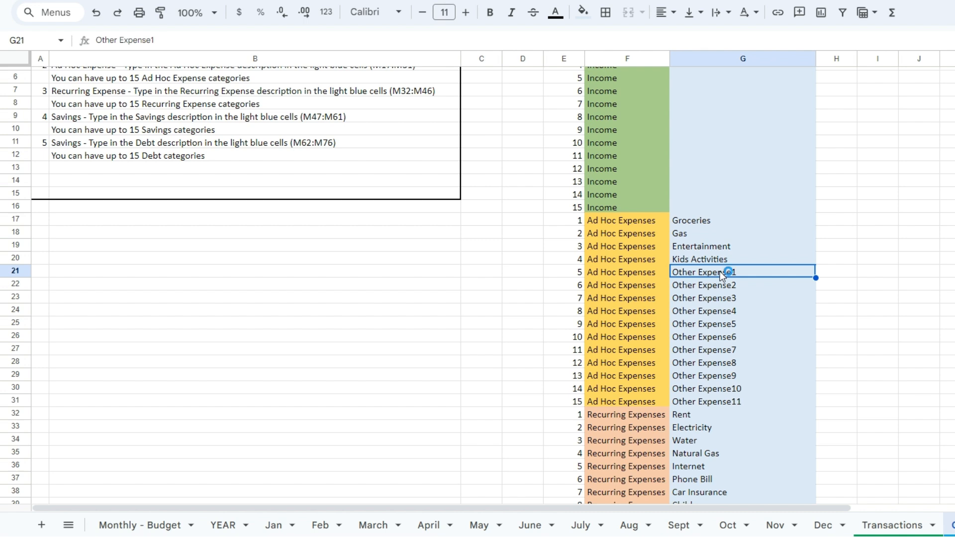
type("Concert")
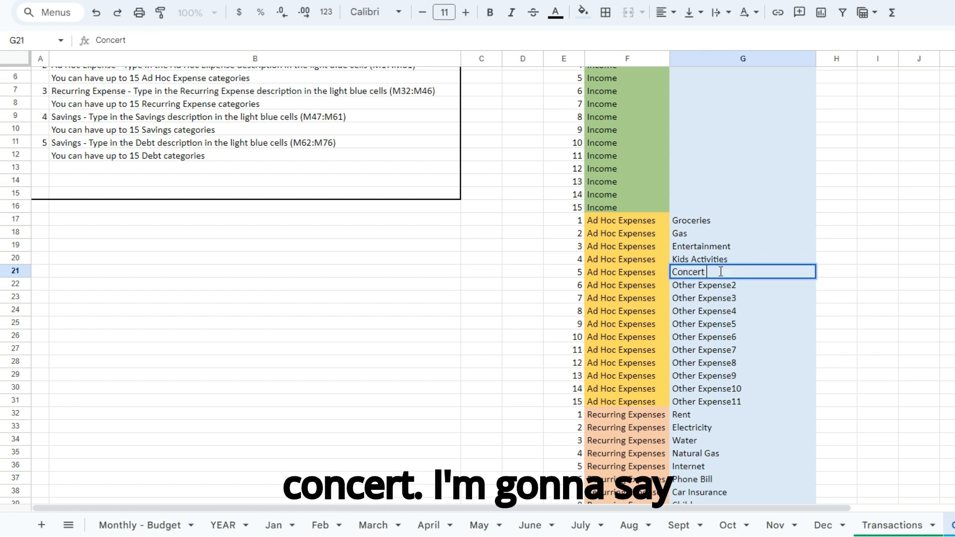
type(" Taylor Swift")
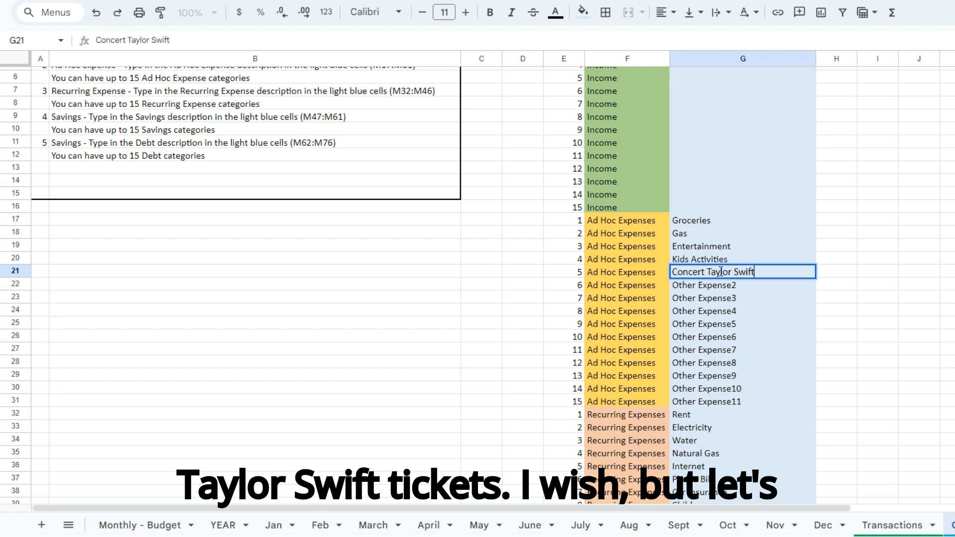
key("Return")
left_click(722, 272)
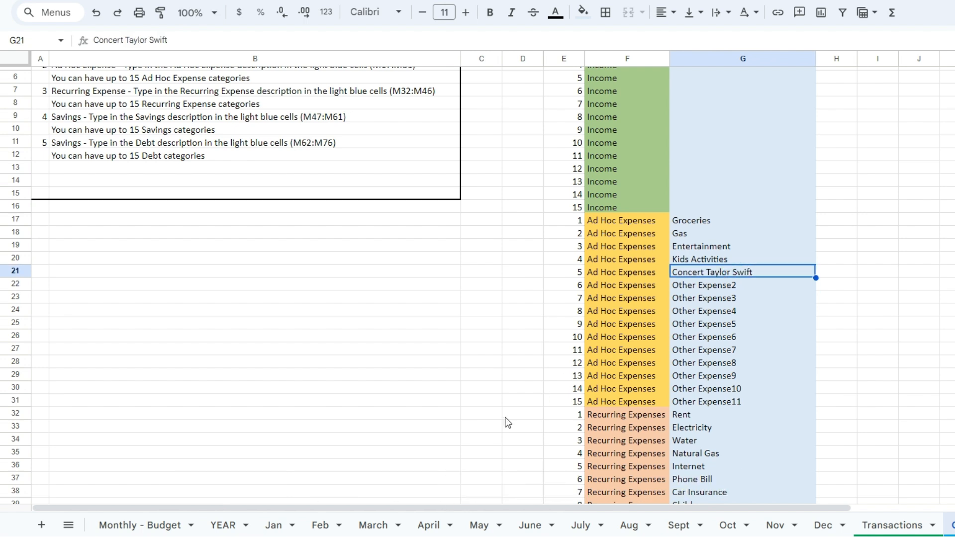
- Widen the Ad Hoc Expenses name column on the April sheet to fit its longest category name
left_click(428, 525)
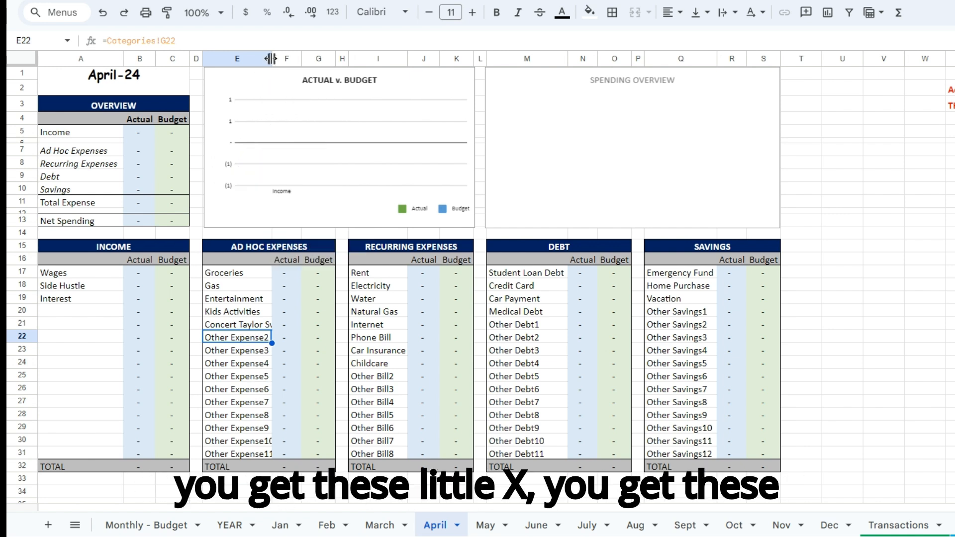
double_click(271, 59)
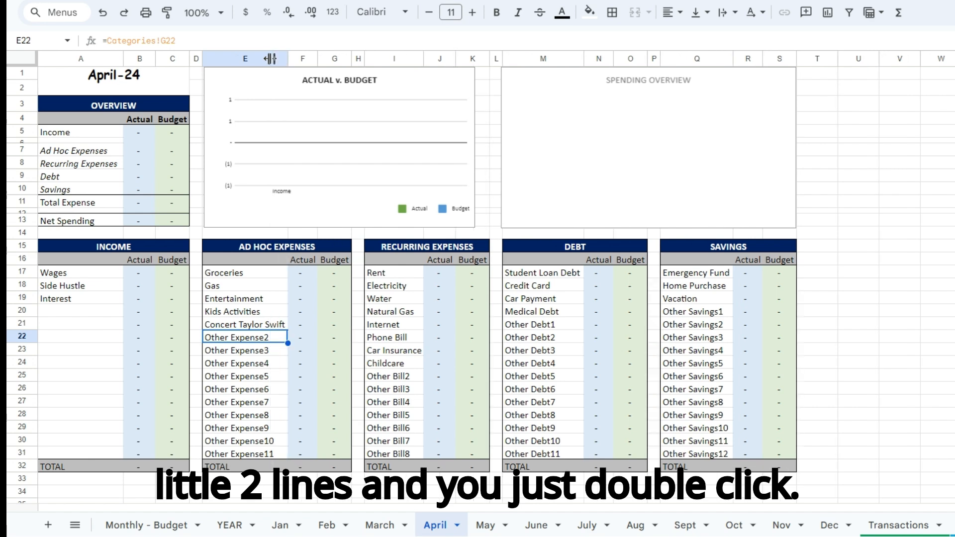
left_click_drag(245, 273, 246, 286)
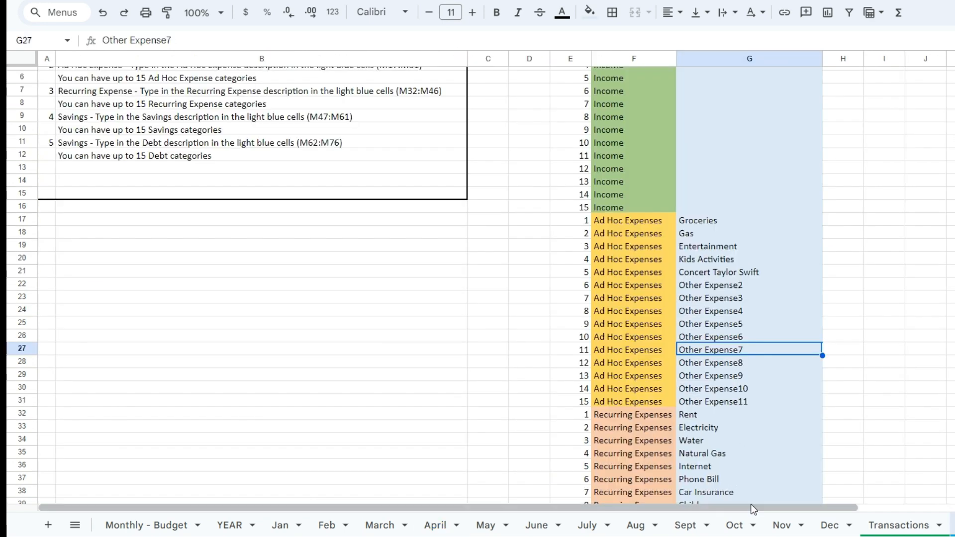
- Look through the ad hoc expense, recurring expense, savings and debt categories on the Categories sheet again
left_click(803, 470)
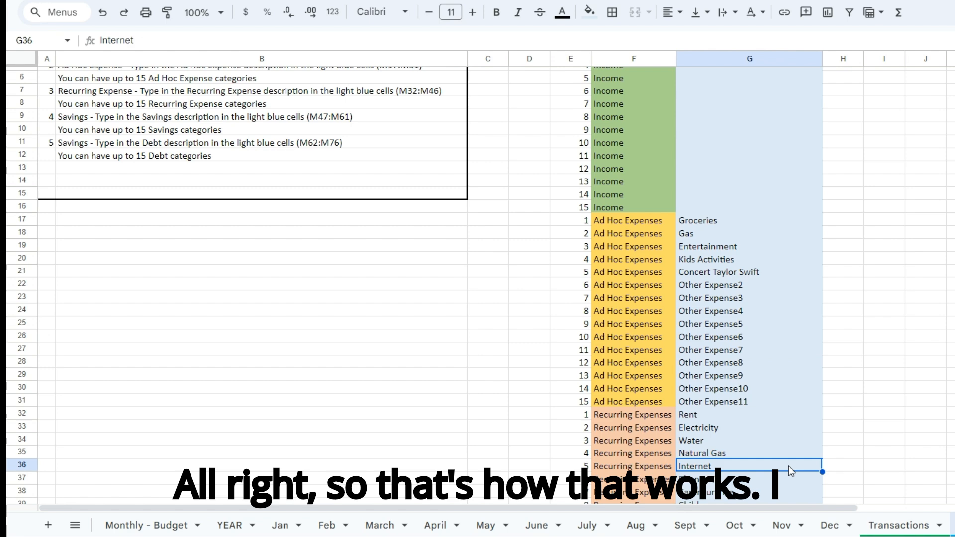
scroll(739, 398, "up", 1)
scroll(766, 393, "down", 1)
scroll(765, 392, "down", 10)
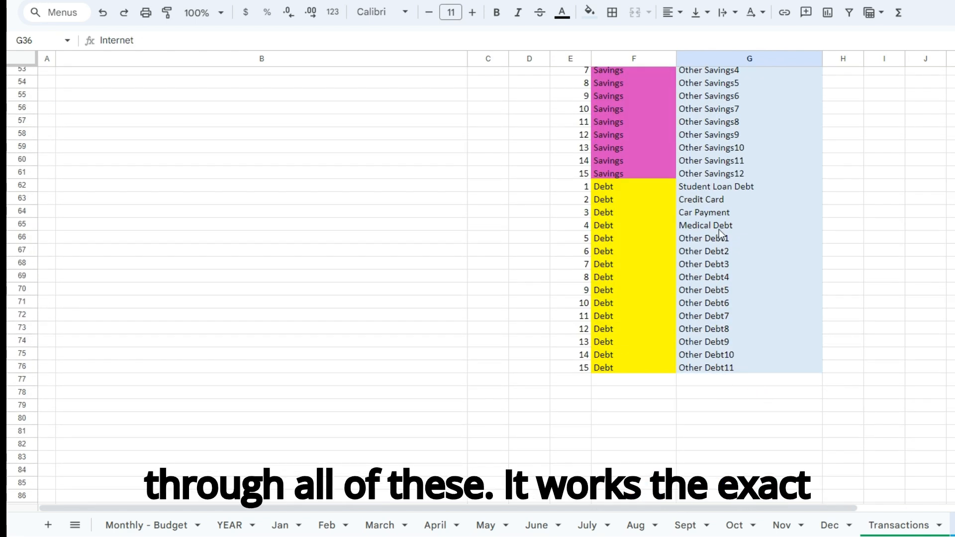
left_click(720, 189)
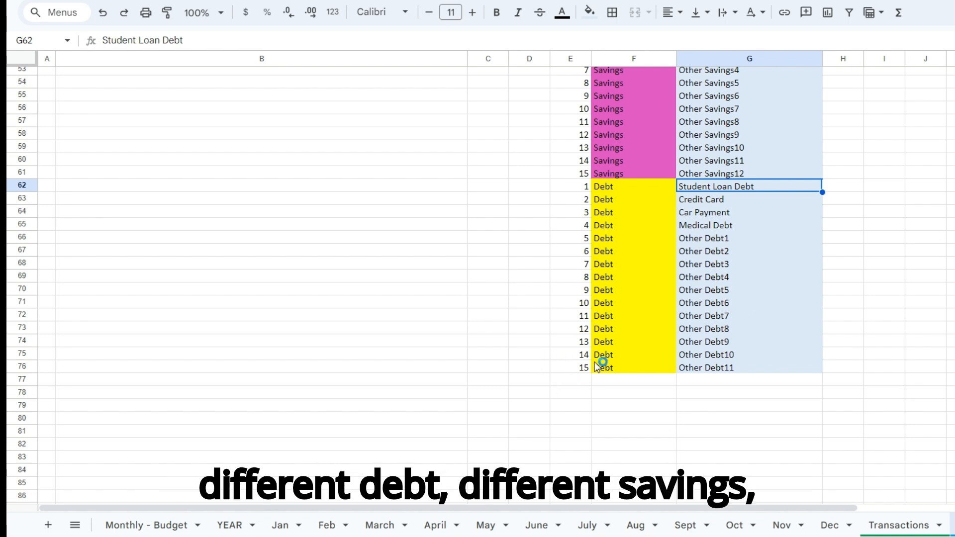
scroll(569, 369, "up", 7)
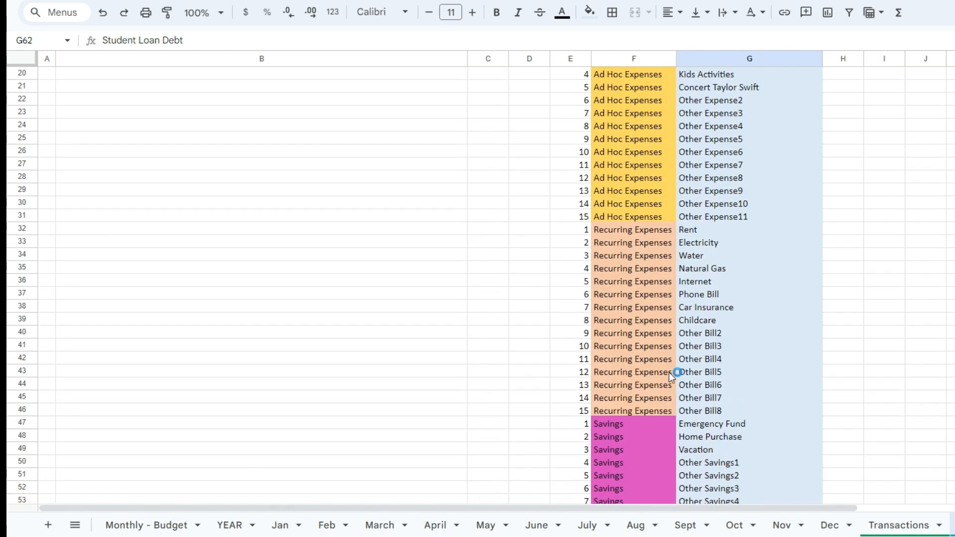
left_click(680, 348)
scroll(681, 351, "up", 2)
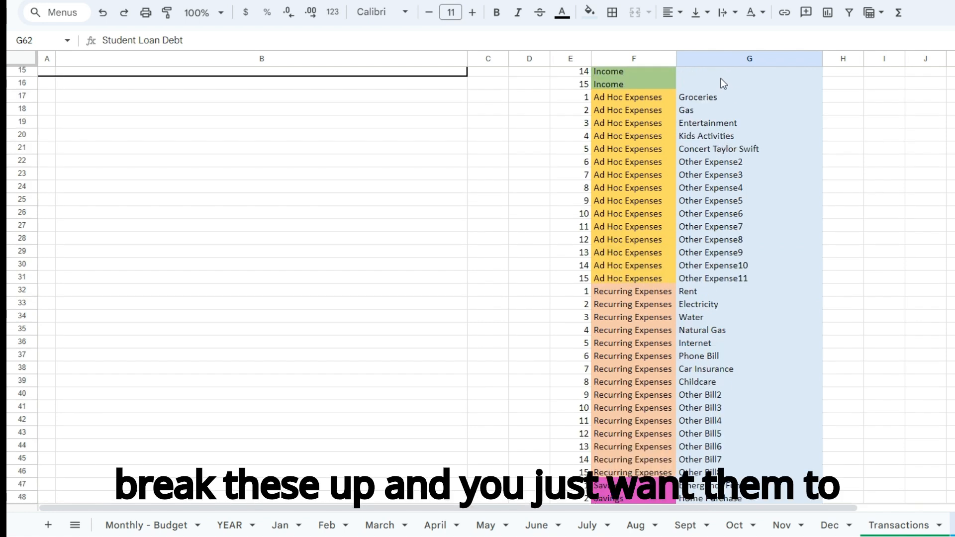
left_click_drag(721, 94, 691, 471)
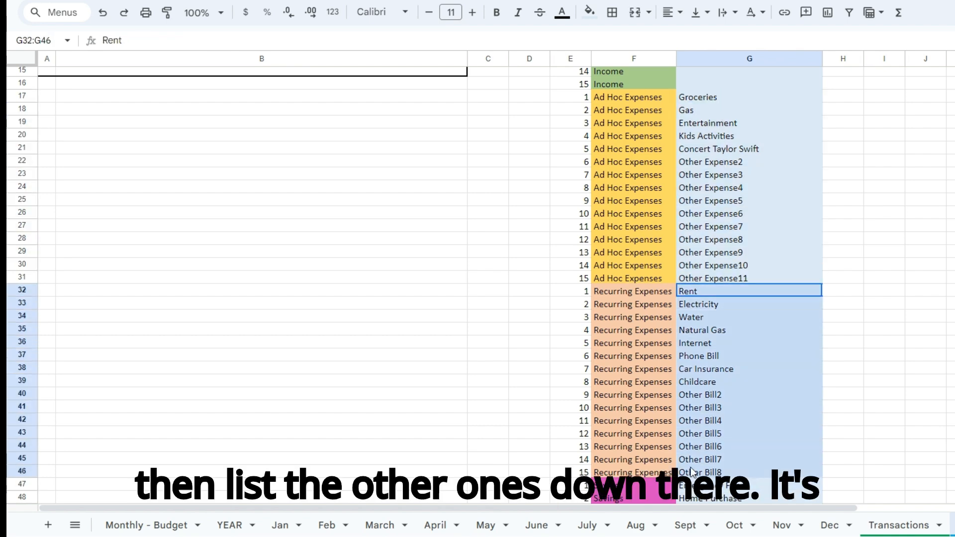
- Check how the income, expense, debt and savings categories are listed on the June sheet
left_click(536, 525)
left_click(496, 403)
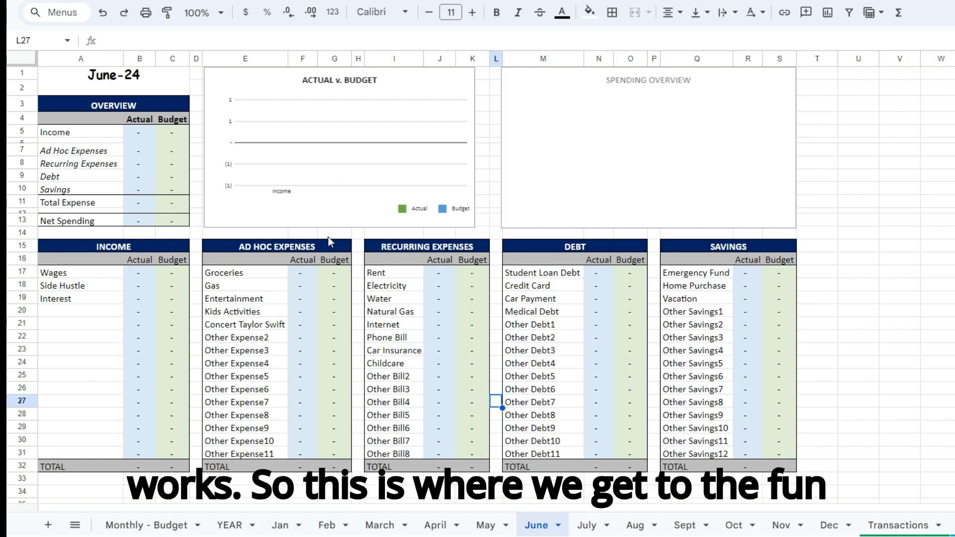
left_click(825, 191)
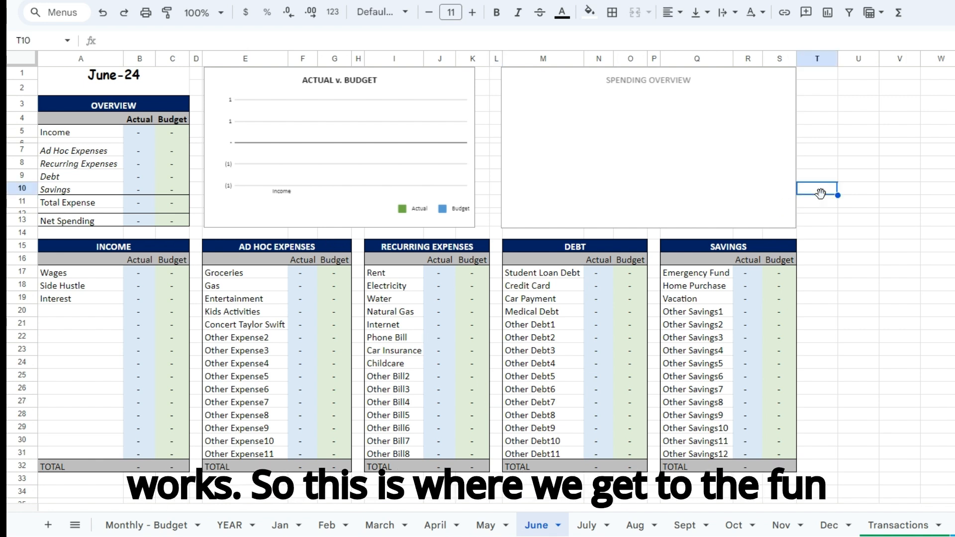
- Examine the entry columns and the formula columns marked DO NOT ADJUST on the Transactions sheet
left_click(899, 526)
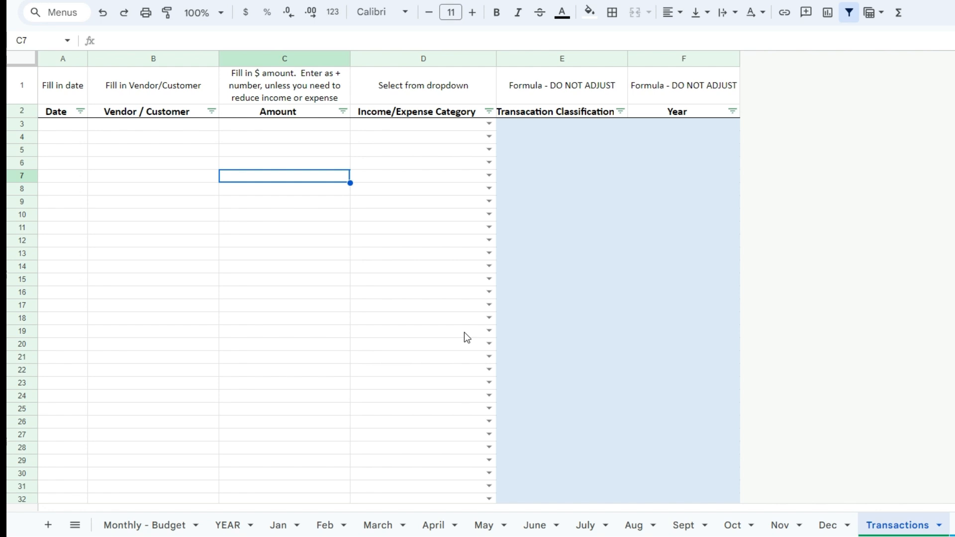
left_click(386, 203)
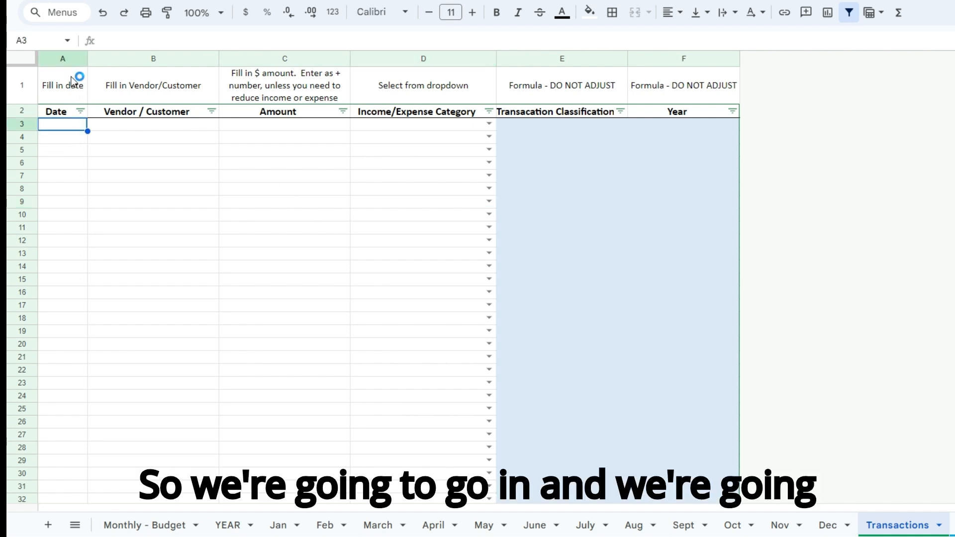
left_click(121, 130)
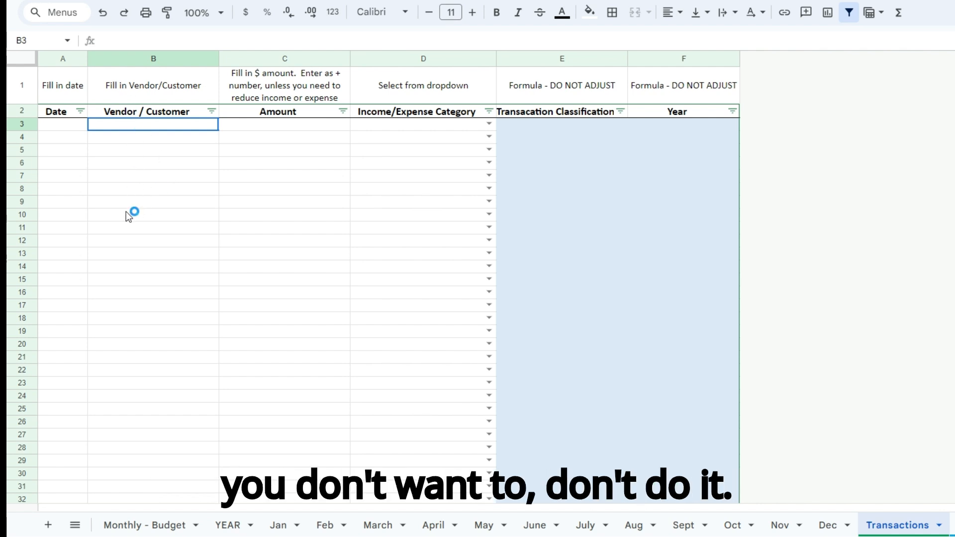
key("Down")
key("Down")
key("Down")
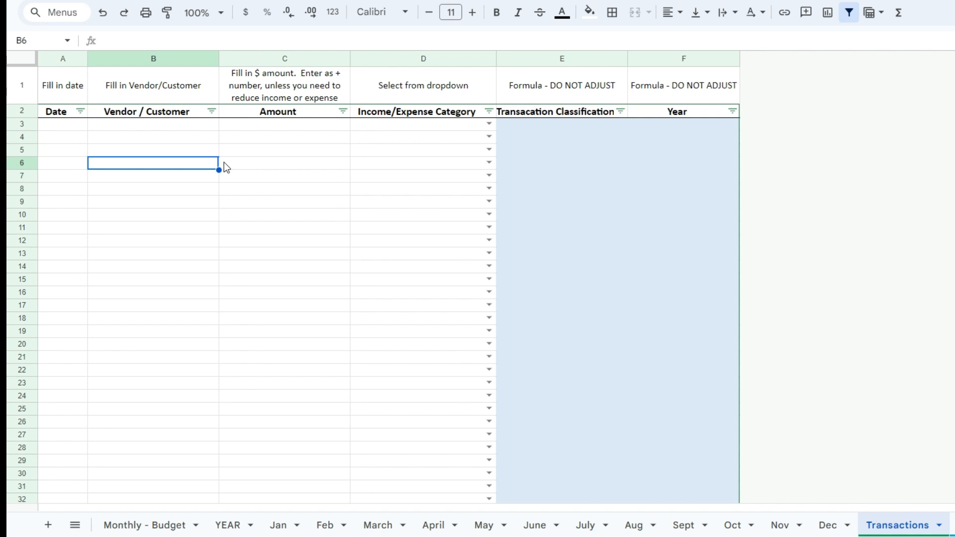
left_click(212, 110)
left_click(306, 280)
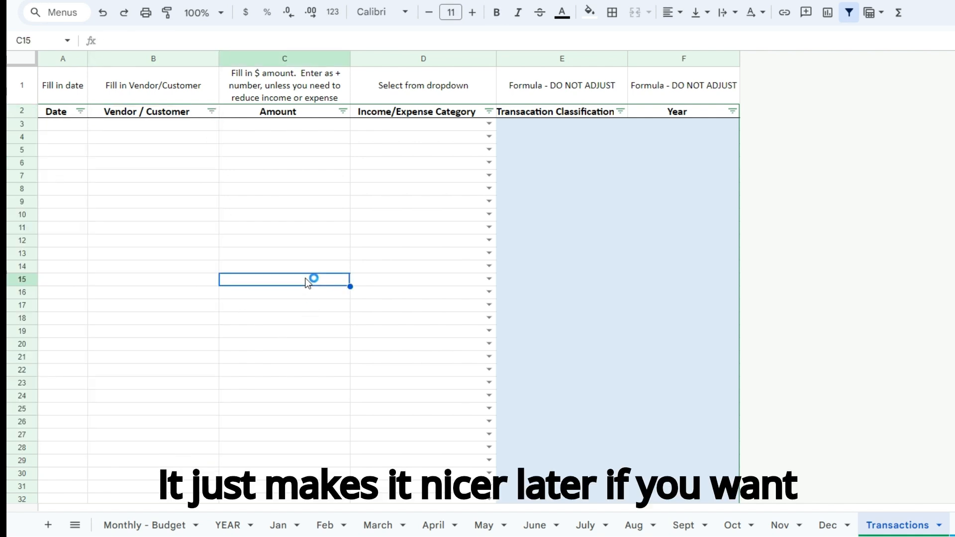
left_click(258, 128)
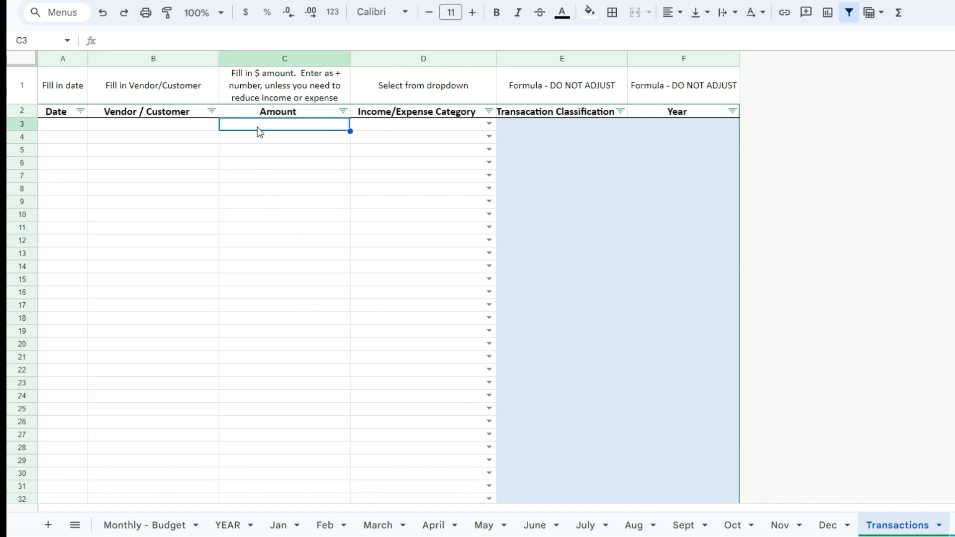
left_click(400, 127)
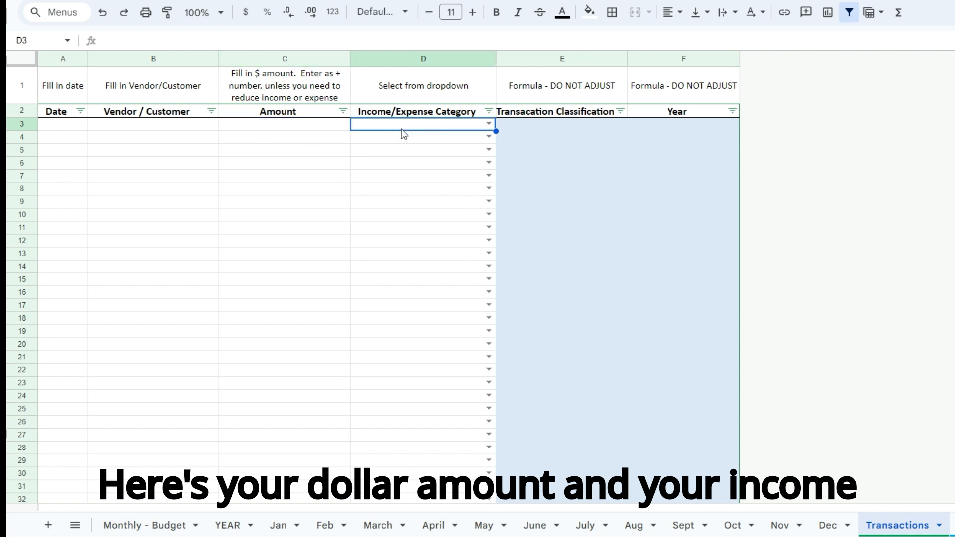
left_click(240, 176)
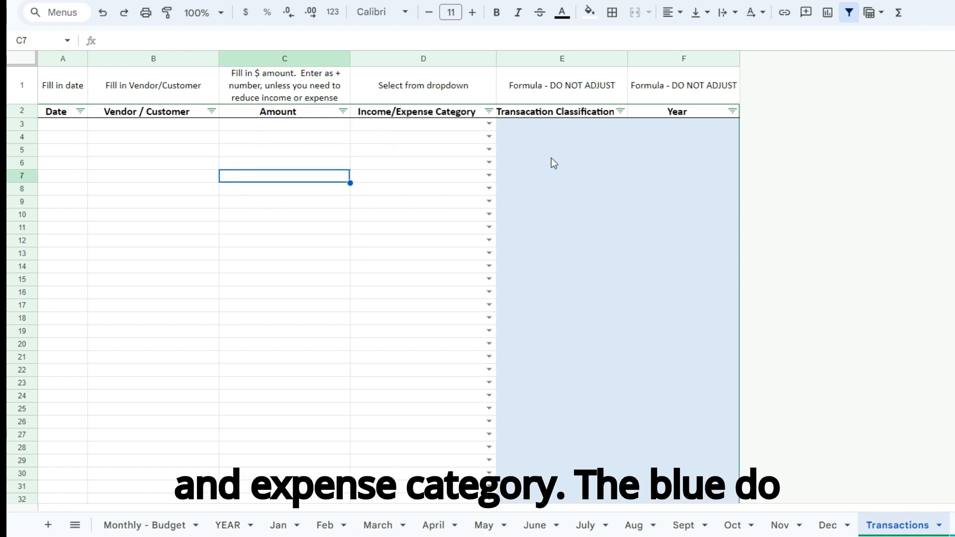
left_click(566, 92)
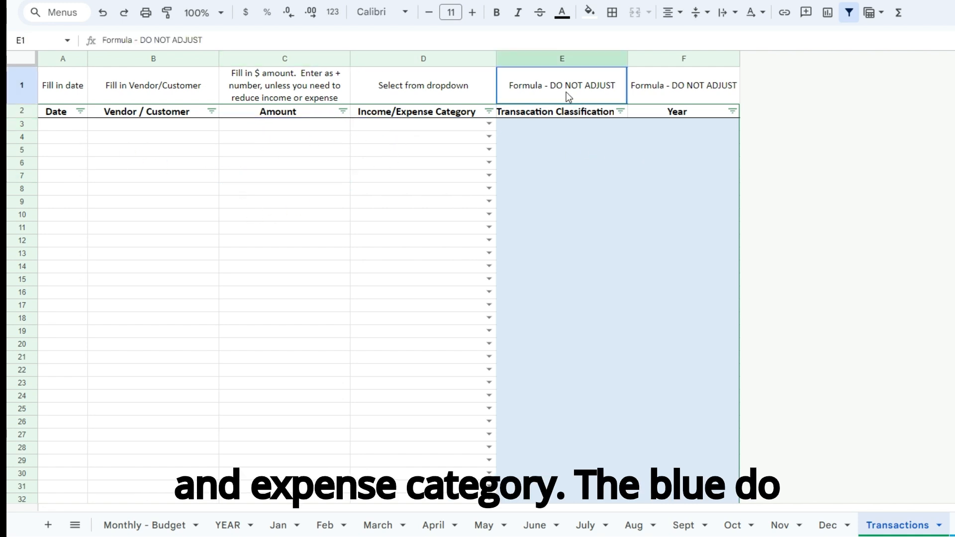
left_click(660, 86)
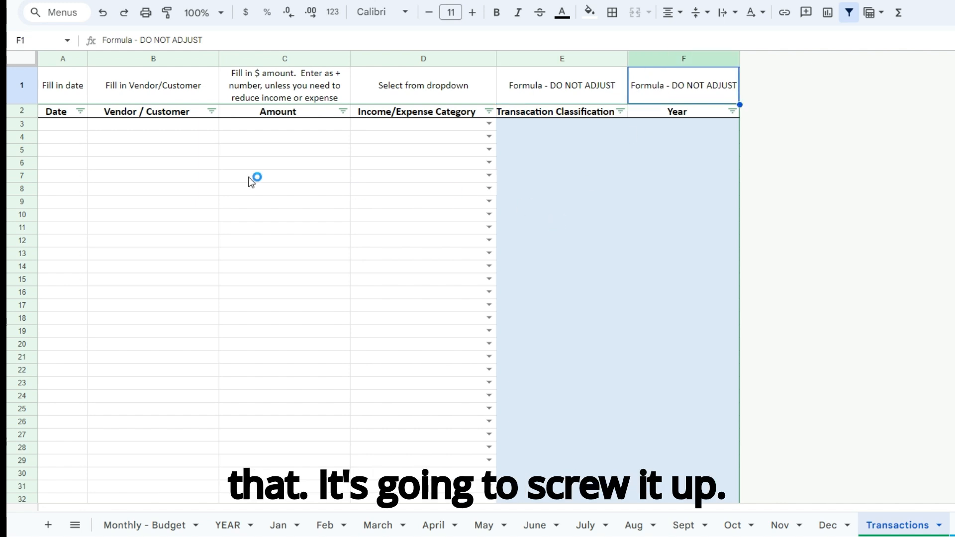
left_click(319, 178)
- Enter the date 6/15/24 in the first transaction row and widen the Date column to fit it
left_click(76, 123)
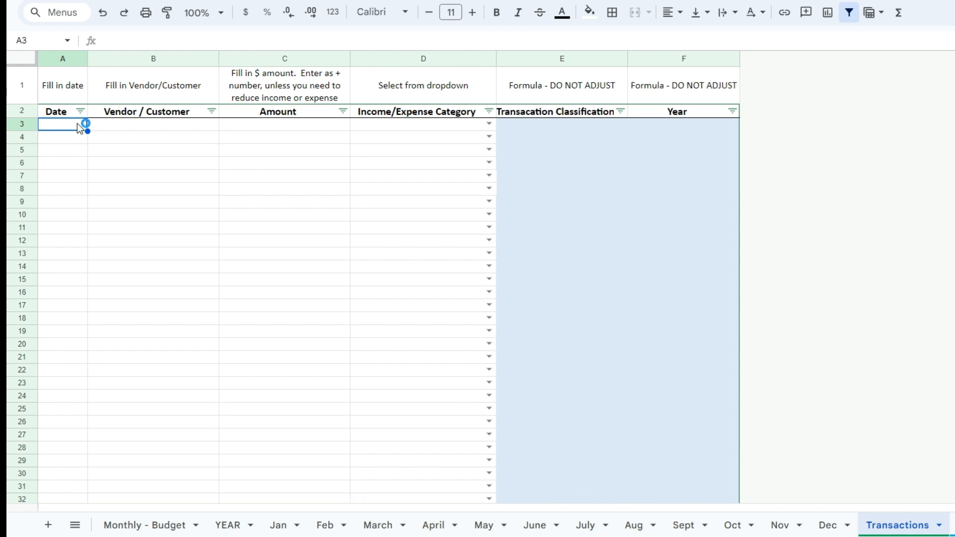
type("6/15/24")
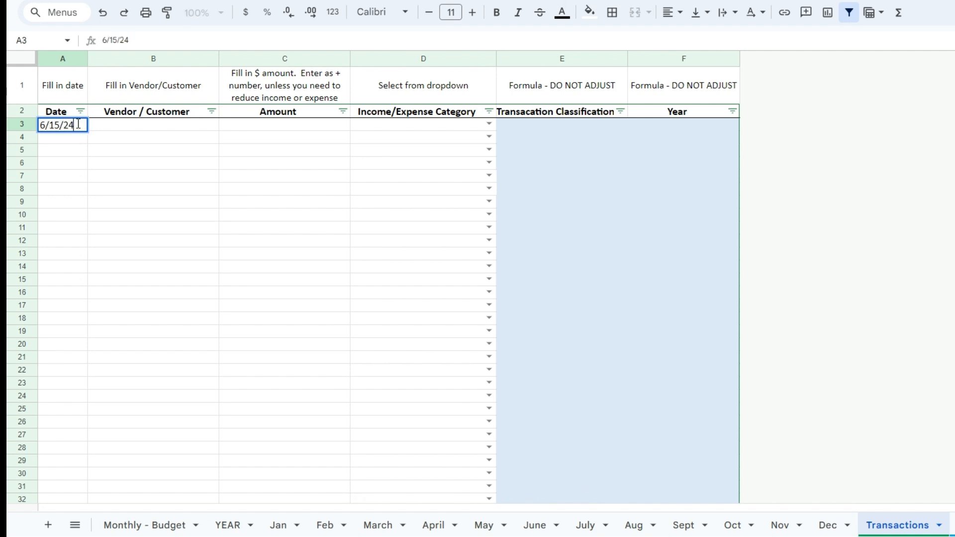
key("Tab")
left_click_drag(87, 59, 100, 58)
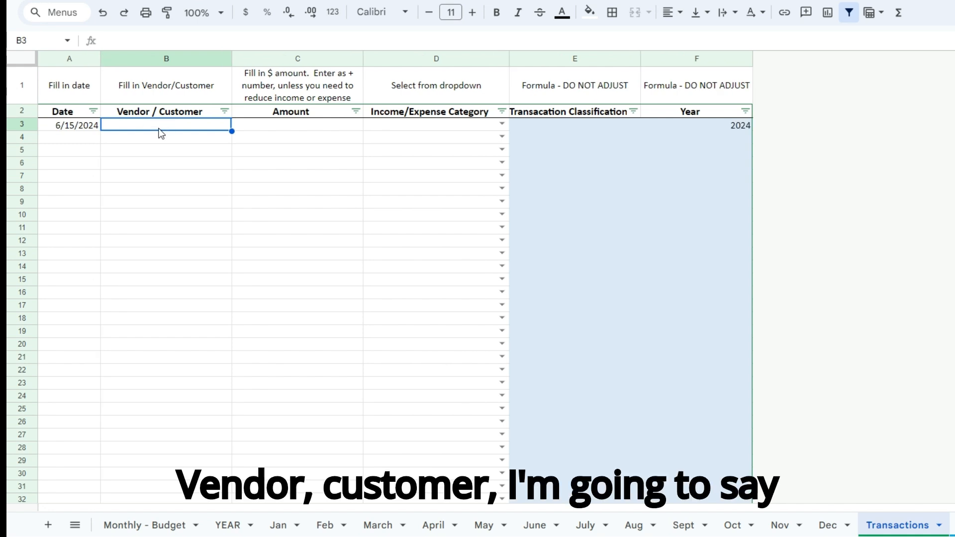
- Enter "REnt Company" as the vendor and 2,500 as the amount of the first transaction
type("U")
type("t")
key("BackSpace")
key("BackSpace")
type("REnt Company")
key("Tab")
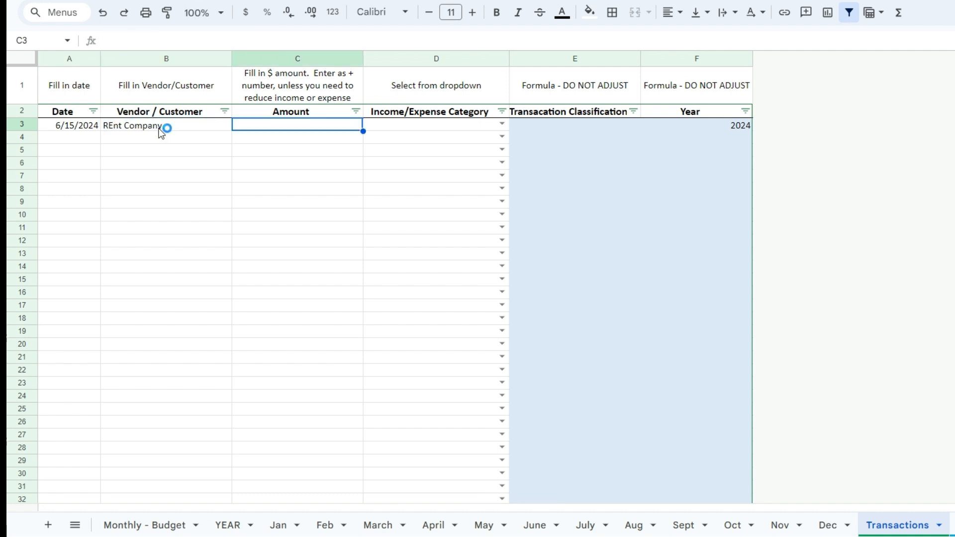
type("2,5")
type("00")
key("Tab")
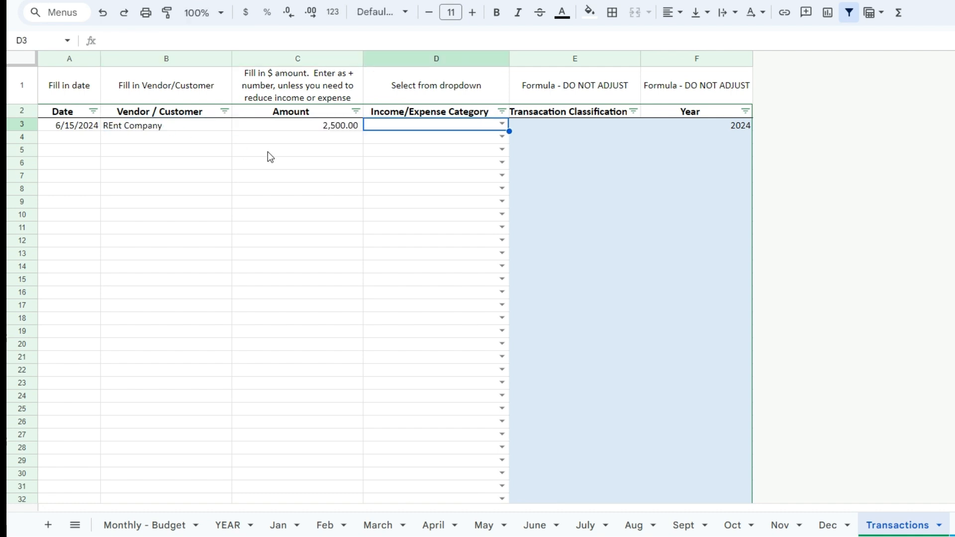
- View the category choices offered for the first transaction and compare them with the Categories sheet
left_click(502, 124)
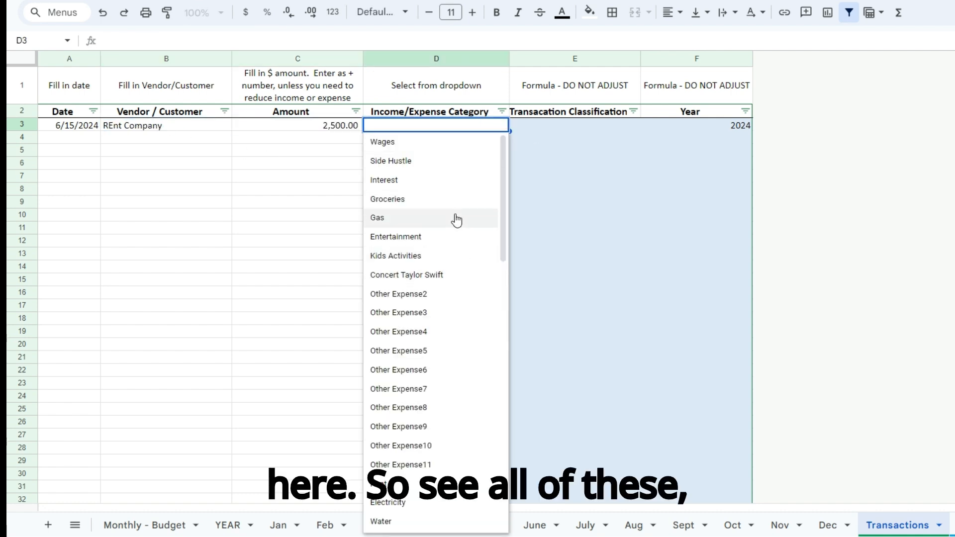
left_click(310, 385)
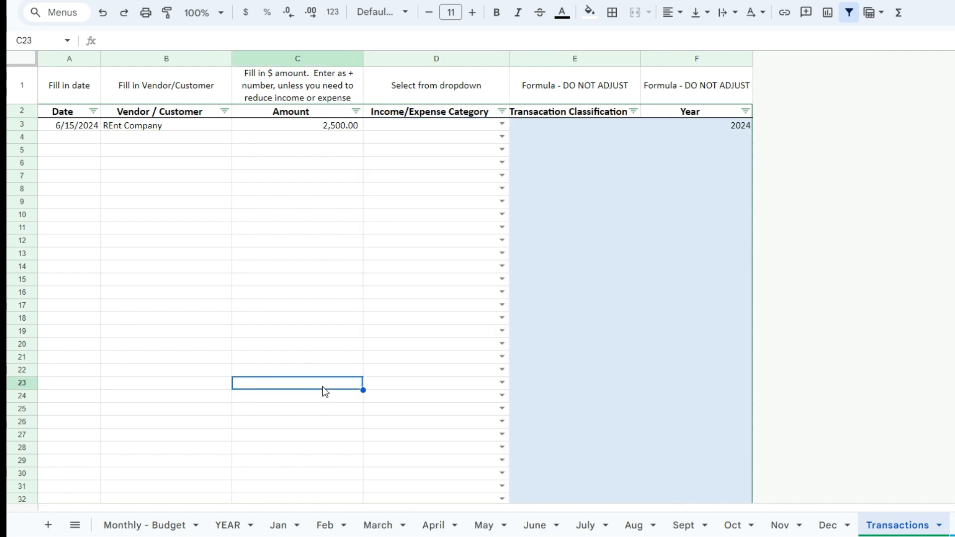
left_click(952, 525)
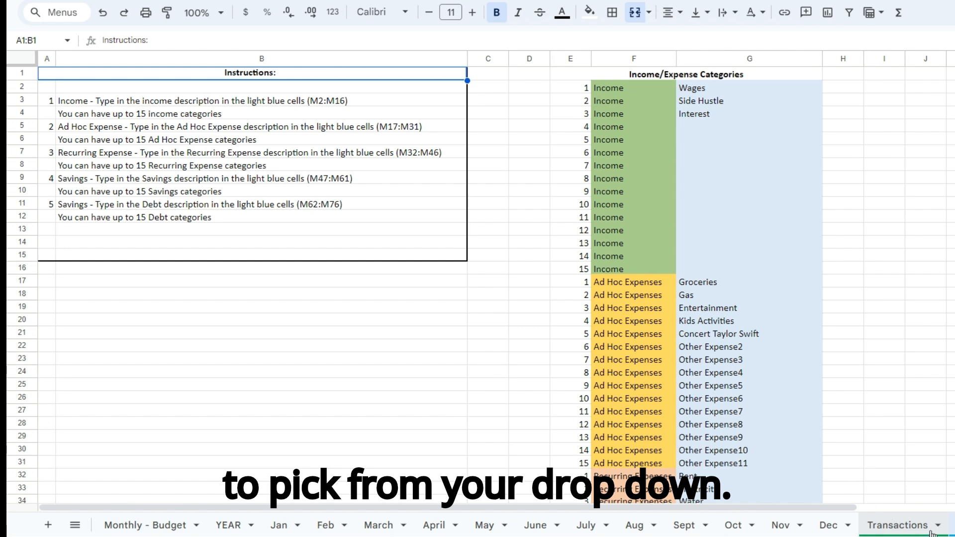
left_click(893, 524)
- Set the income/expense category of the 6/15/2024 transaction to Rent
left_click(502, 124)
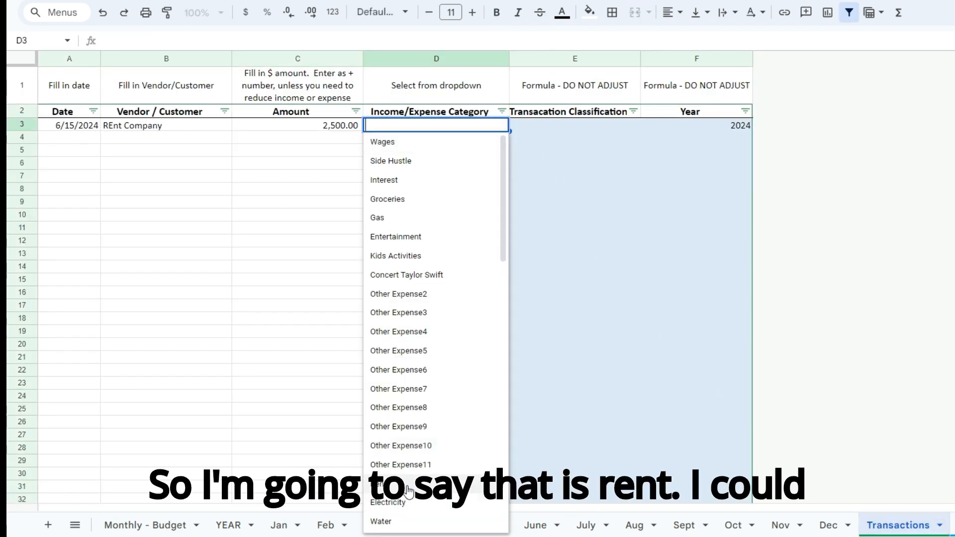
left_click(393, 484)
left_click(373, 241)
- Try out category entry with "rent" in the second transaction row, clear it and set the category to Wages
left_click(430, 138)
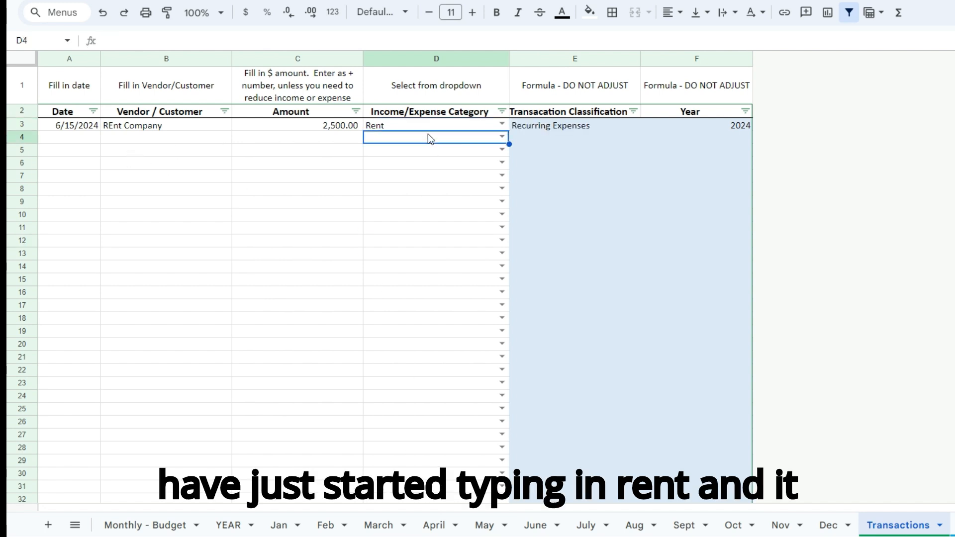
type("rent")
key("BackSpace")
key("BackSpace")
key("BackSpace")
key("BackSpace")
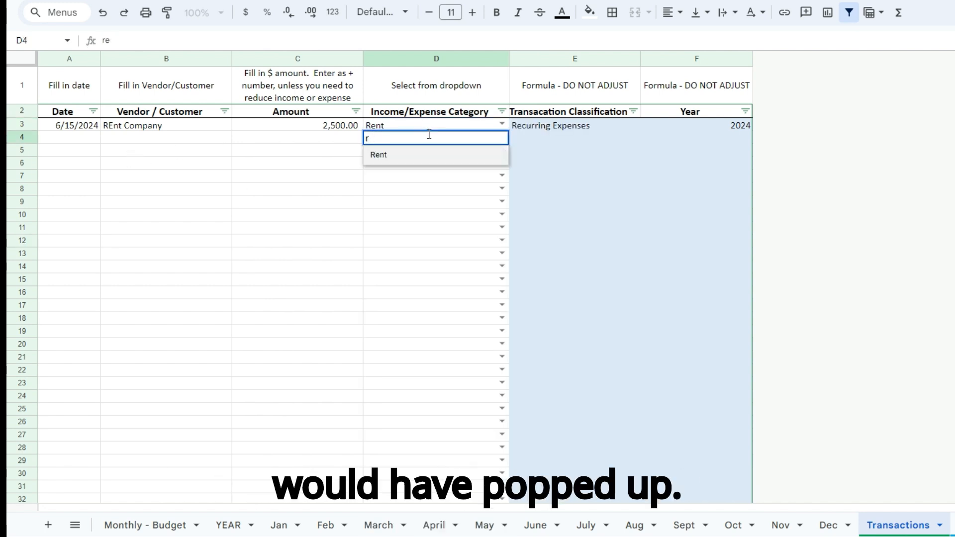
key("Return")
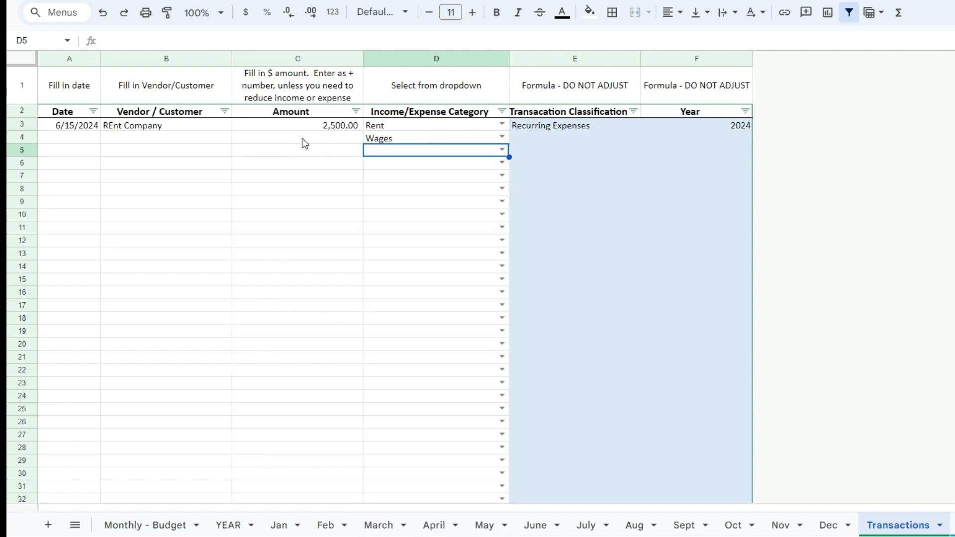
- Enter the date 6/17/2024 for the Wages transaction in the second row
left_click(112, 166)
left_click(52, 141)
type("6/")
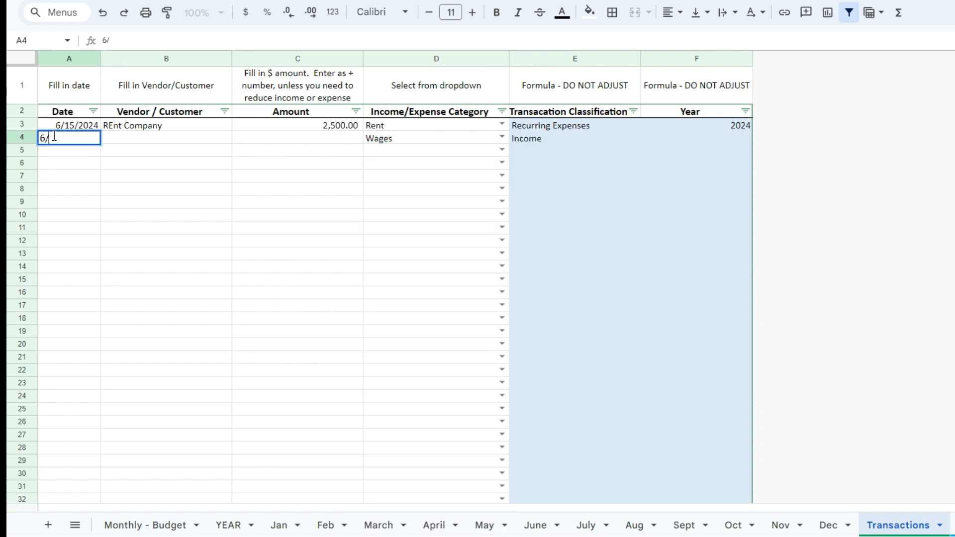
type("17/2024")
key("Tab")
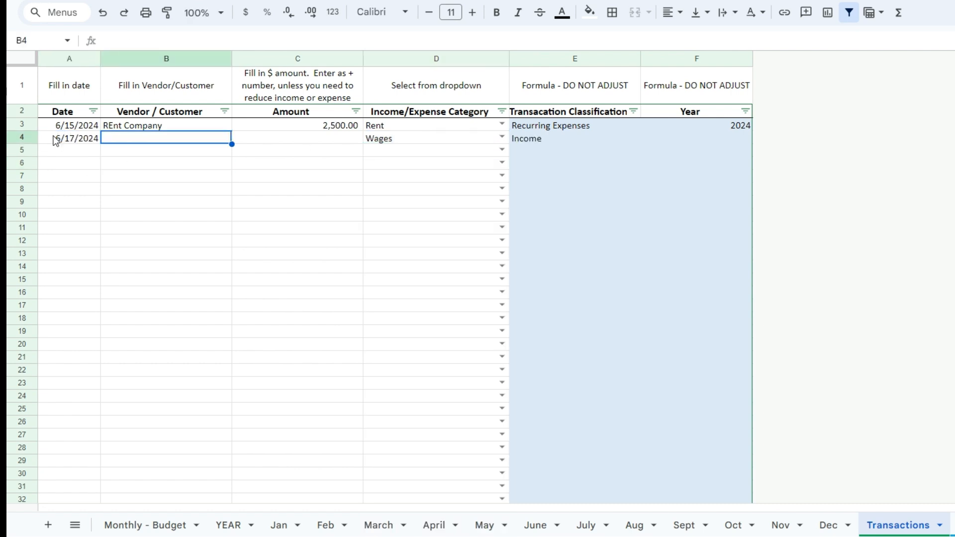
- Complete the 6/17/2024 transaction with vendor Gas Company, amount 1250 and category Gas
type("Gas Company")
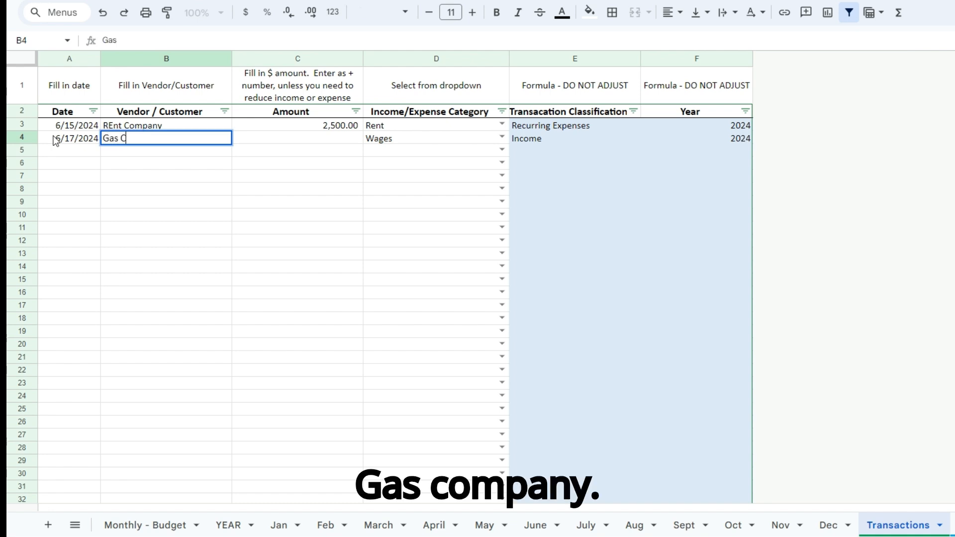
key("Tab")
type("1250")
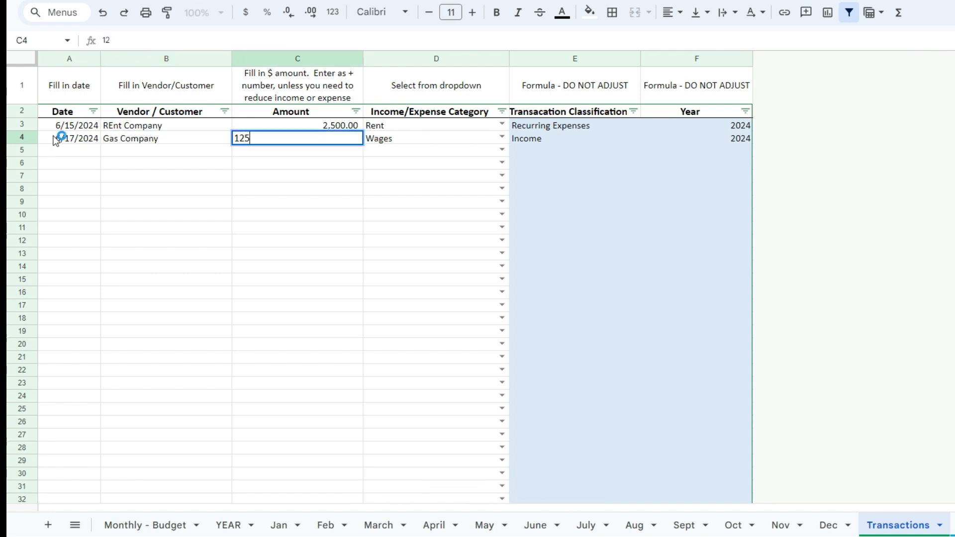
key("Tab")
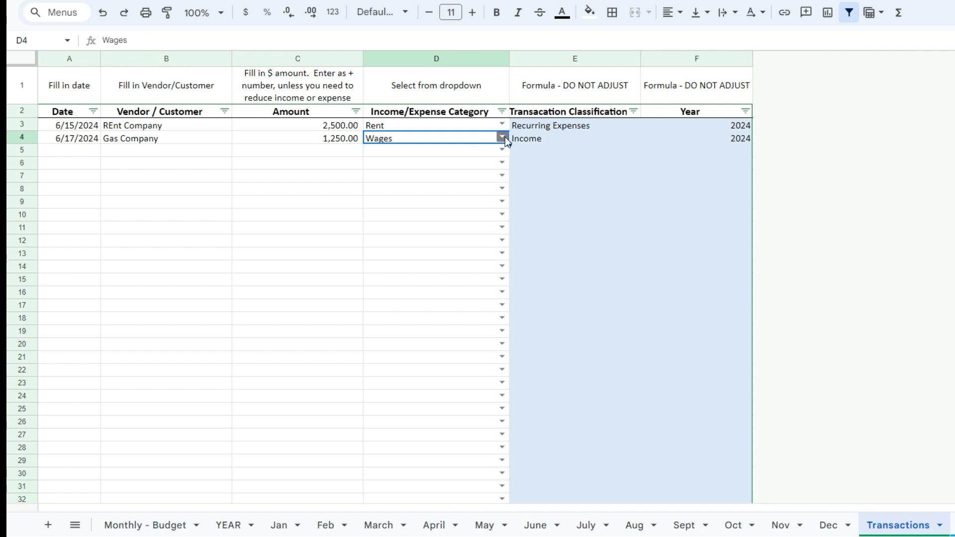
left_click(502, 137)
left_click(403, 234)
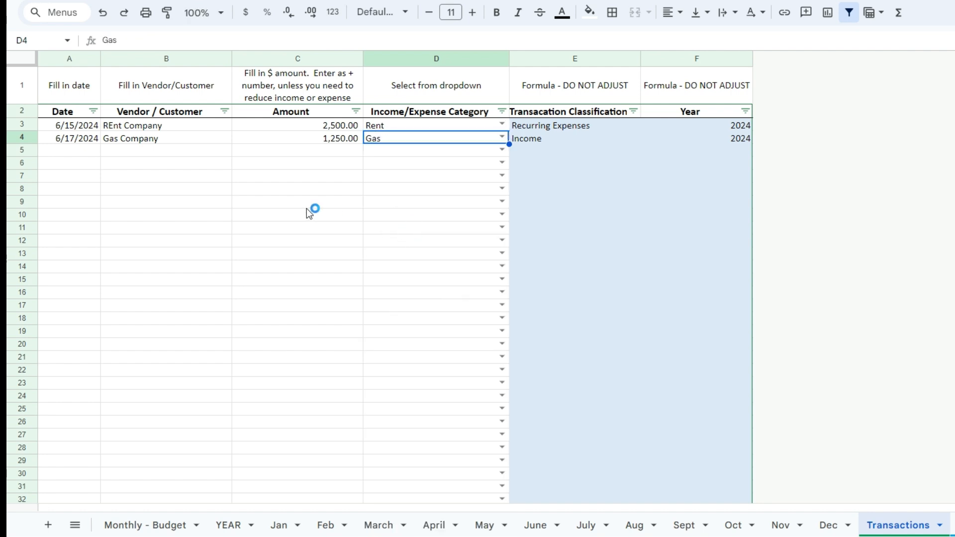
left_click(306, 207)
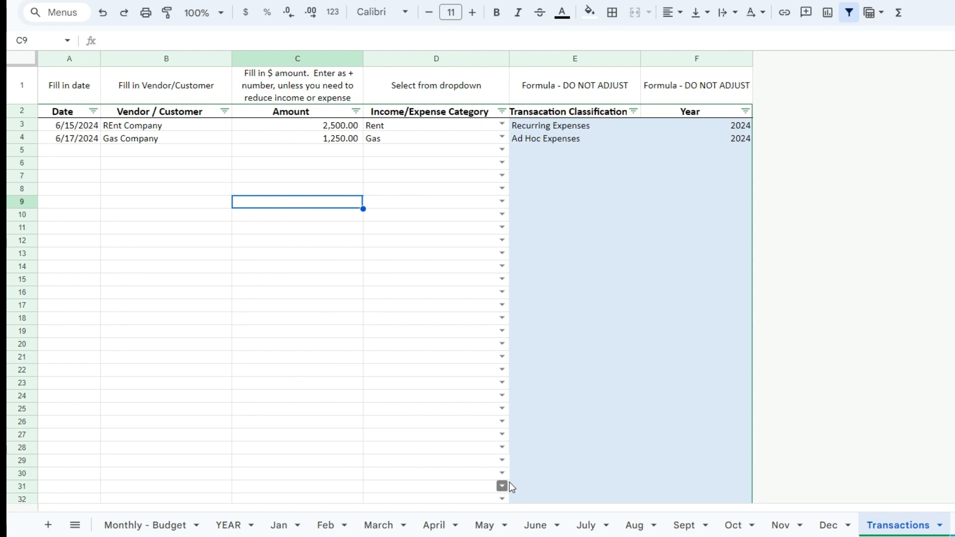
- Check the actual amounts for Gas and Rent on the June sheet
left_click(548, 532)
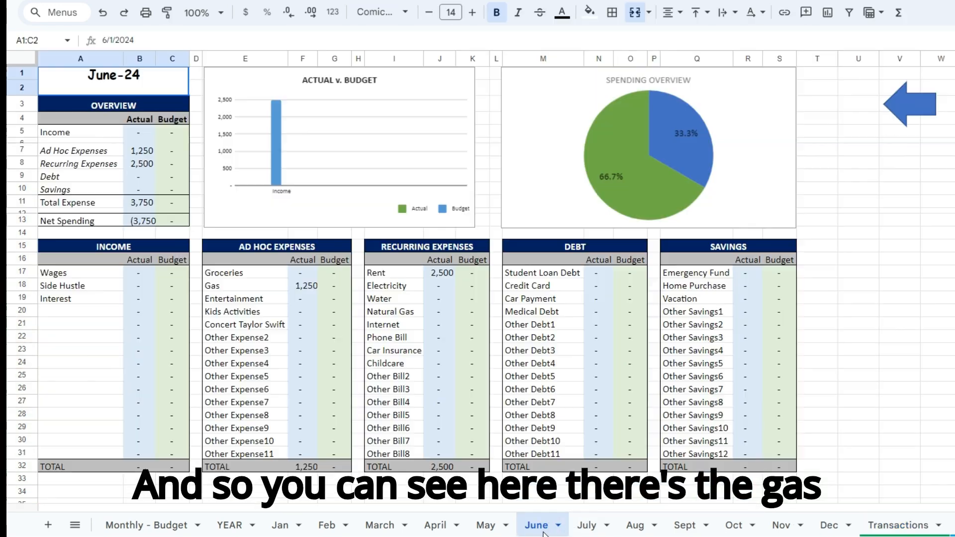
left_click(440, 401)
left_click(309, 288)
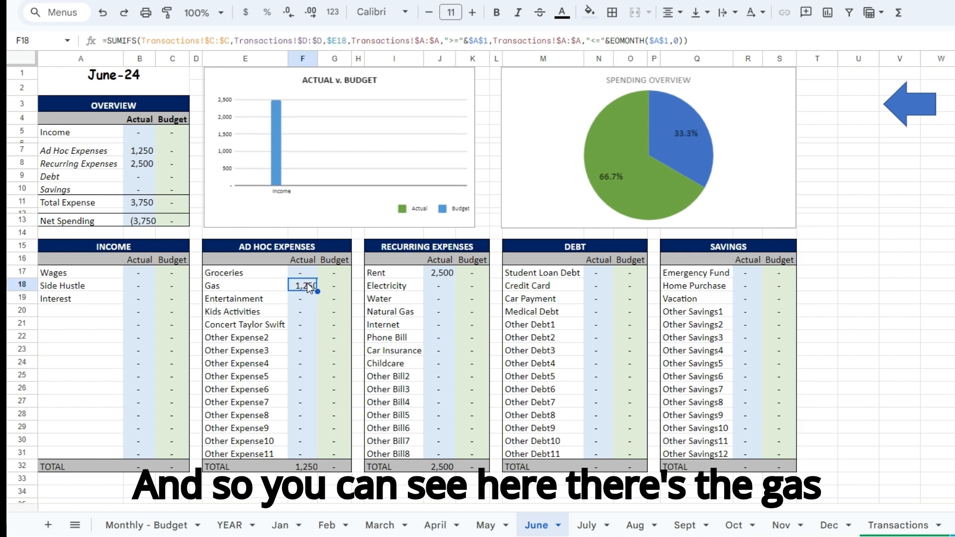
left_click(450, 274)
- Enter the date 6/1/2024 in the next empty row of the Transactions sheet
left_click(931, 526)
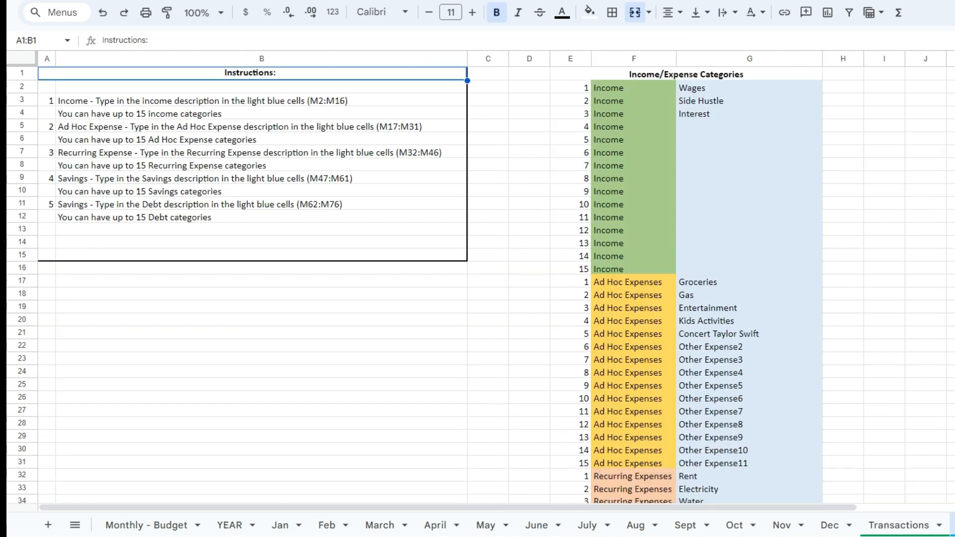
left_click(875, 526)
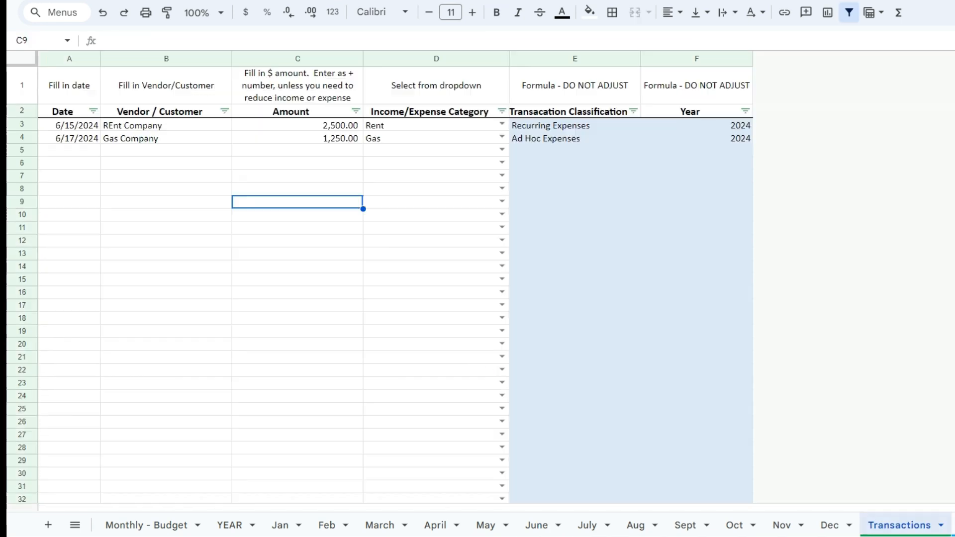
left_click(62, 151)
type("6")
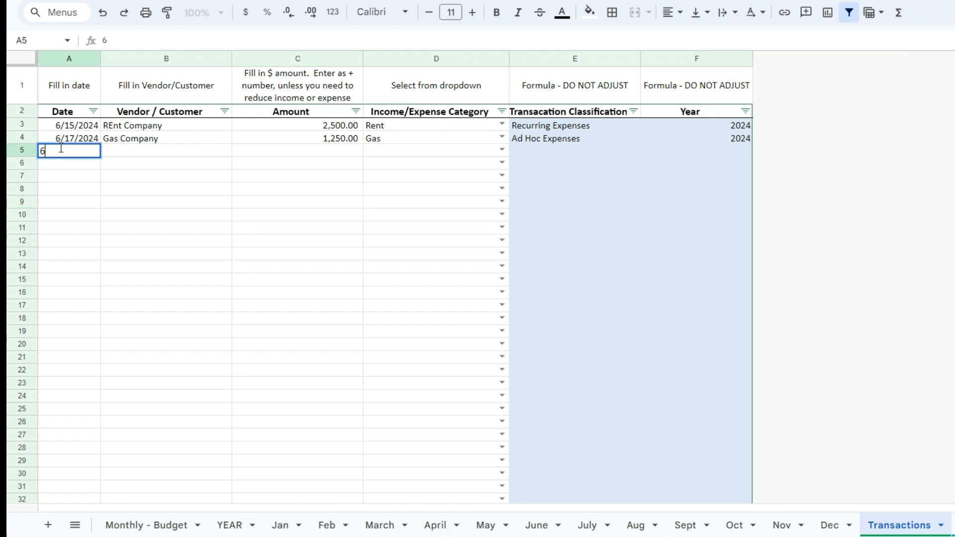
type("/1/2024")
key("Tab")
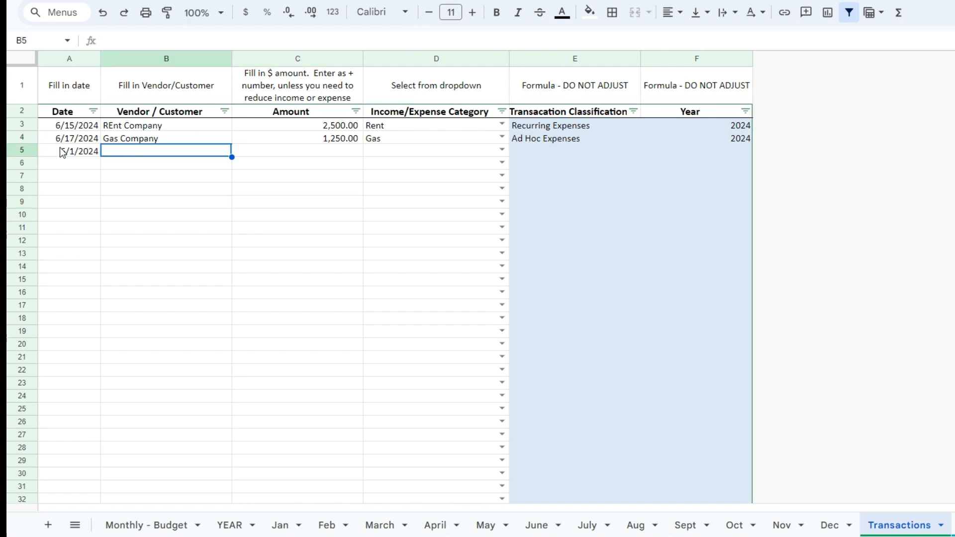
- Enter Wages as the vendor/customer of the 6/1/2024 transaction
type("Inc")
type("WAge")
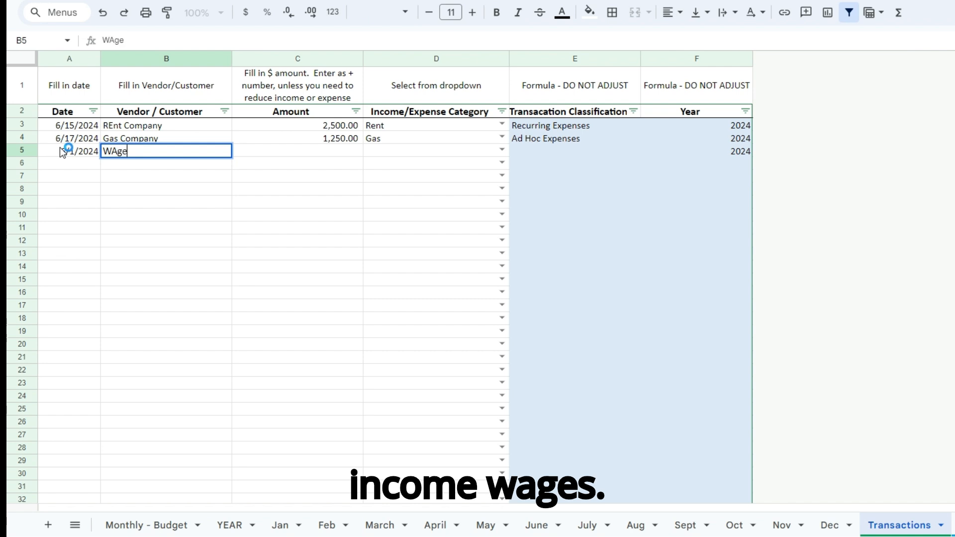
key("BackSpace")
key("BackSpace")
type("ages")
key("Tab")
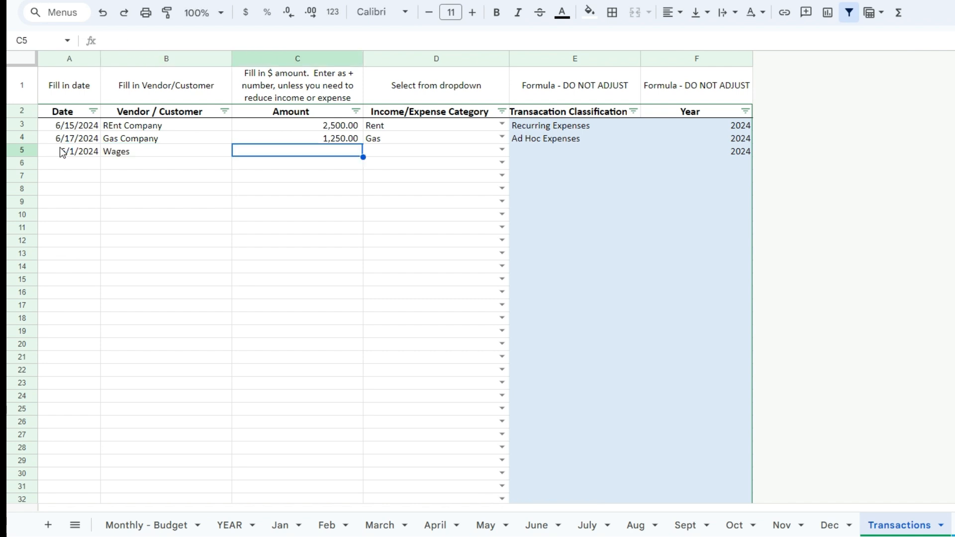
- Set the 6/1/2024 transaction's amount to 2450 and its category to Wages
type("2450")
key("Tab")
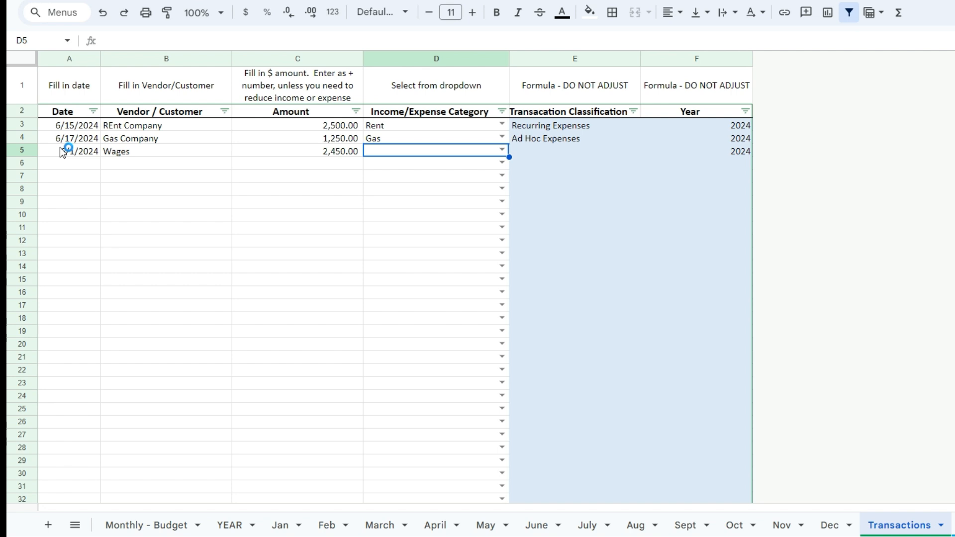
left_click(502, 151)
left_click(451, 164)
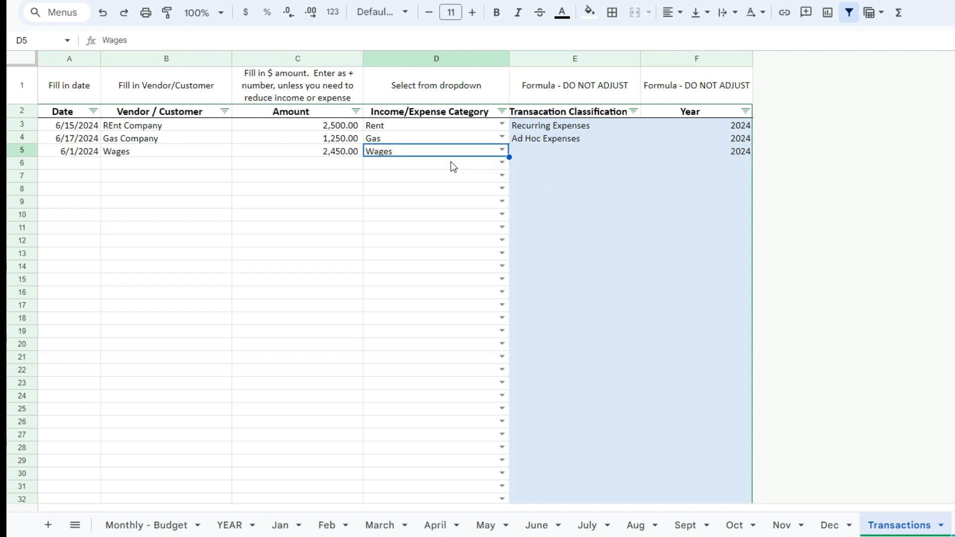
left_click(408, 256)
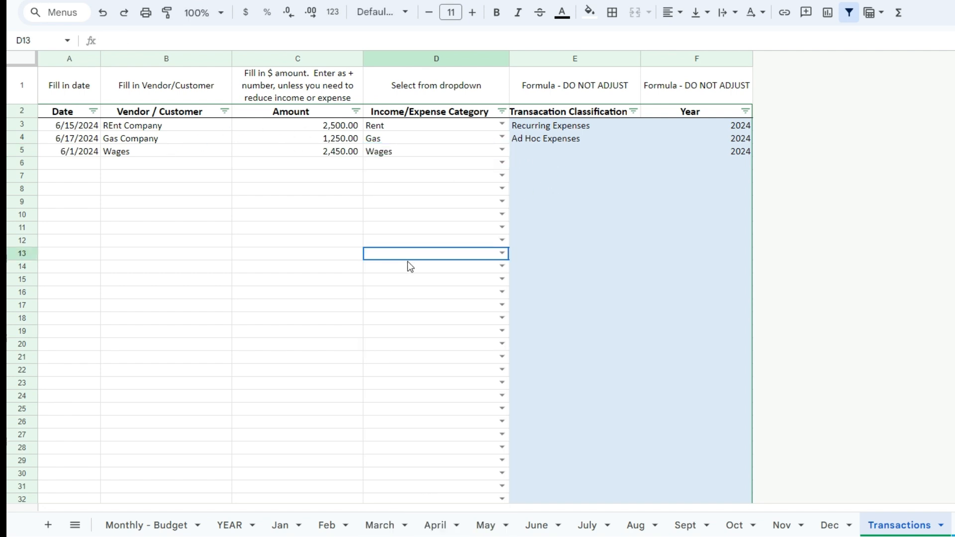
- Review June's actual Wages amount and compare the overview's ad hoc and recurring expenses with the section totals
left_click(537, 526)
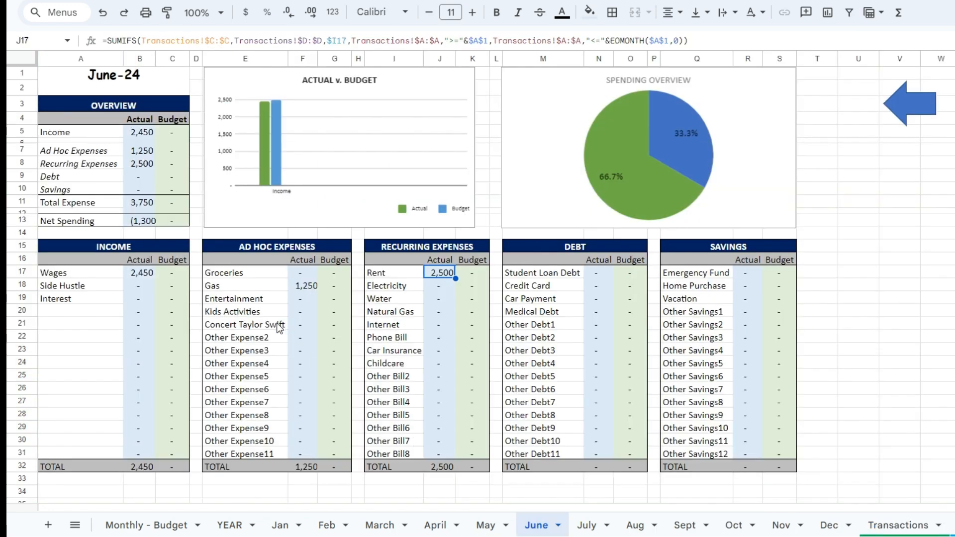
left_click(145, 277)
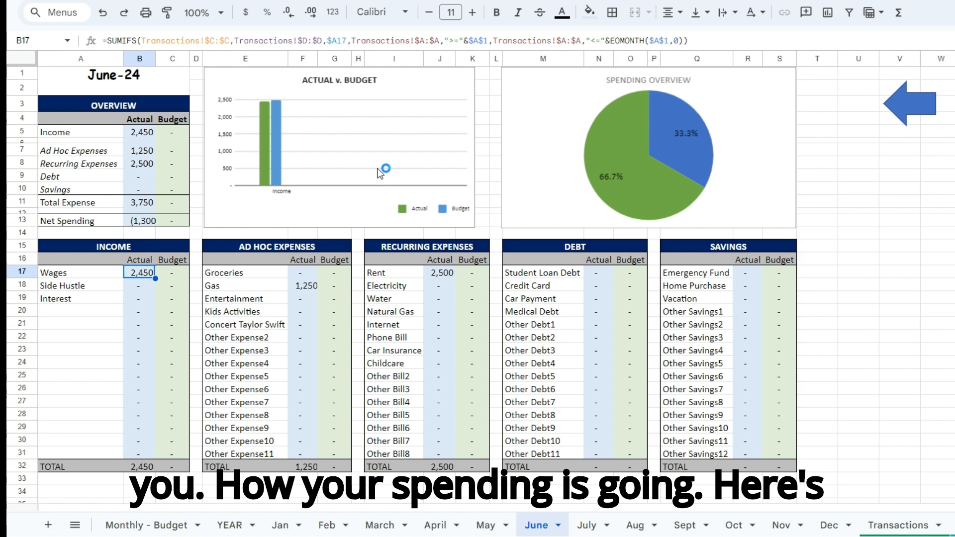
left_click(145, 152)
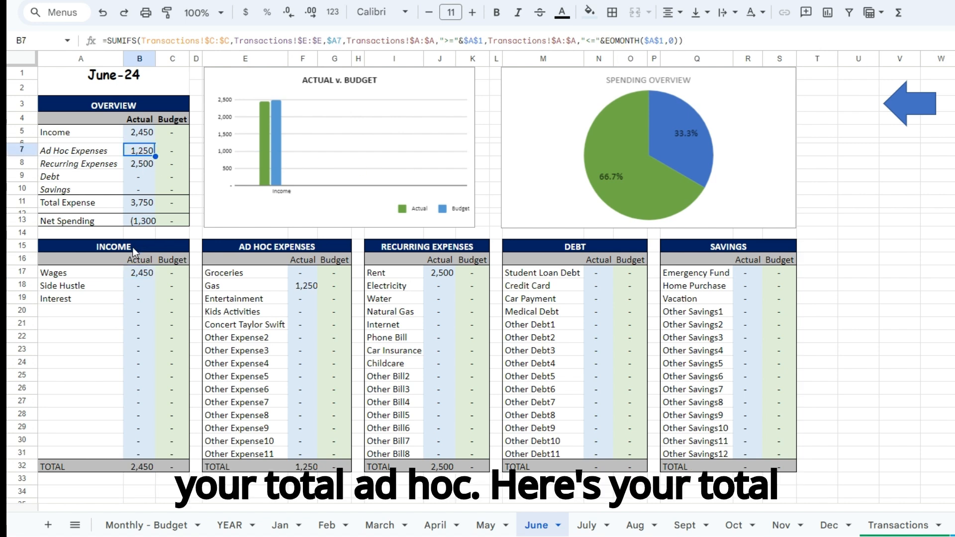
left_click(135, 167)
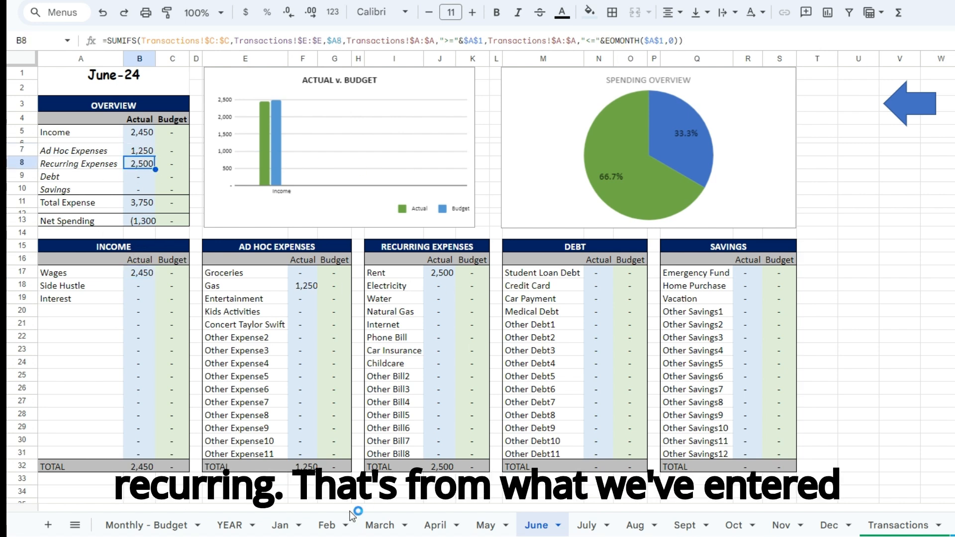
left_click(320, 467)
left_click(427, 468)
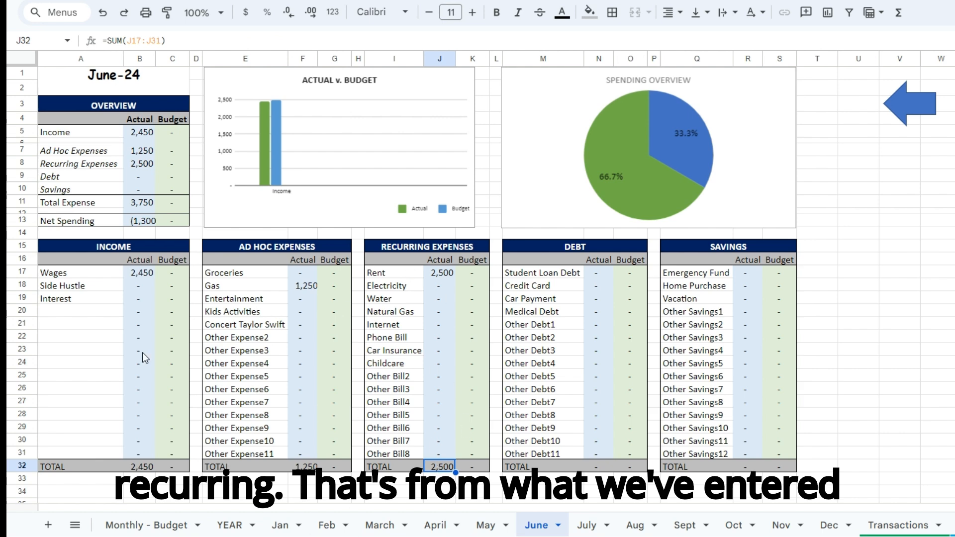
- Enter June income budgets of 2,600 for Wages, 125 for Side Hustle and 10 for Interest
left_click(183, 277)
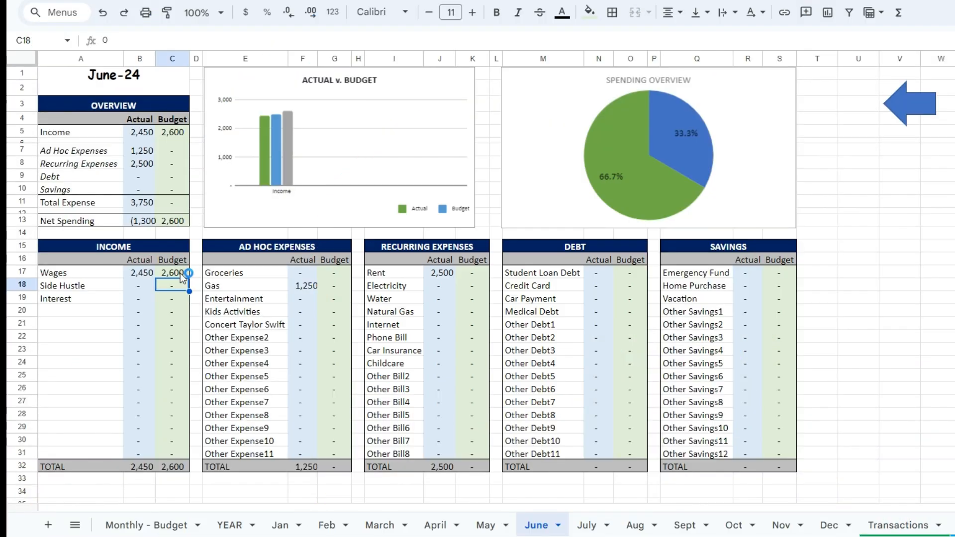
type("125")
key("Return")
type("1")
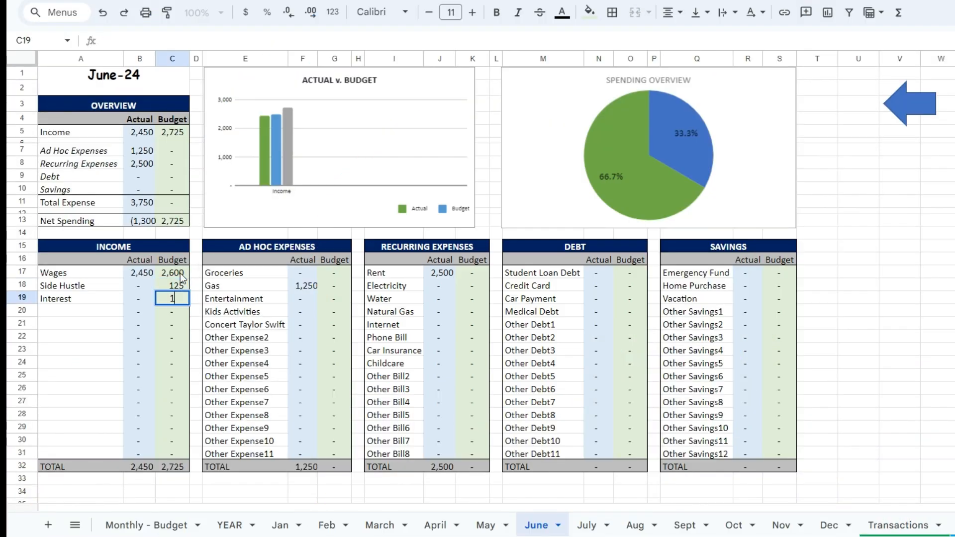
type("0")
key("Return")
- Enter June ad hoc budgets of 500 for Groceries, 150 for Gas and 250 for Entertainment
left_click(329, 273)
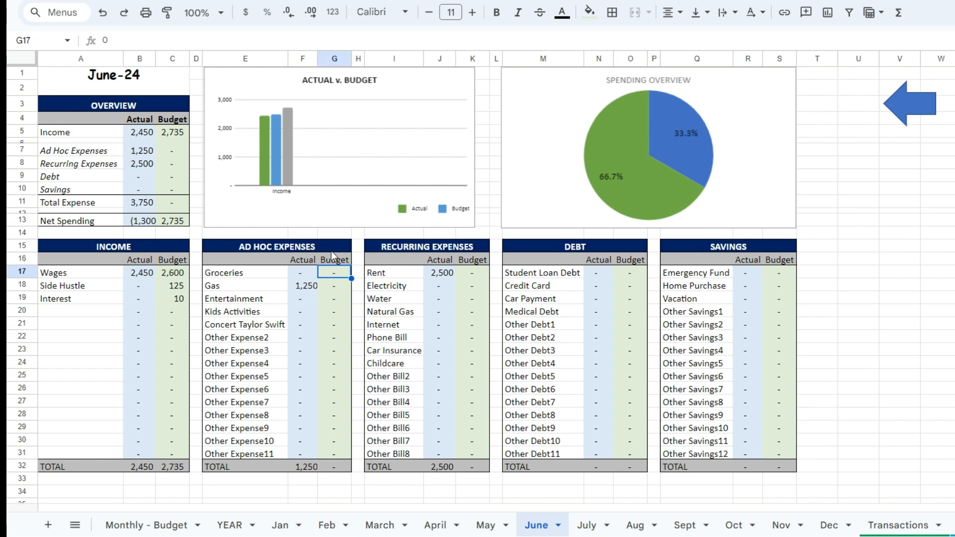
type("500")
key("Return")
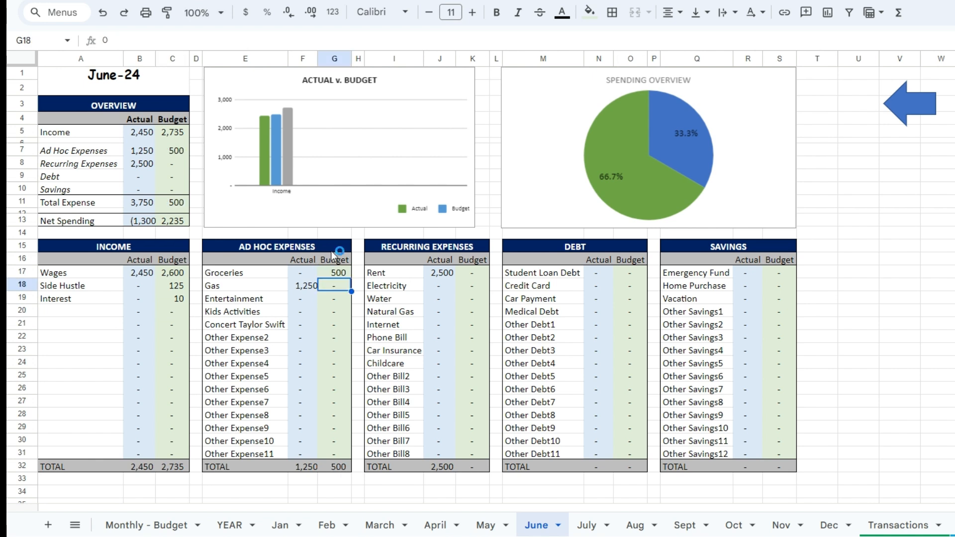
type("150")
key("Return")
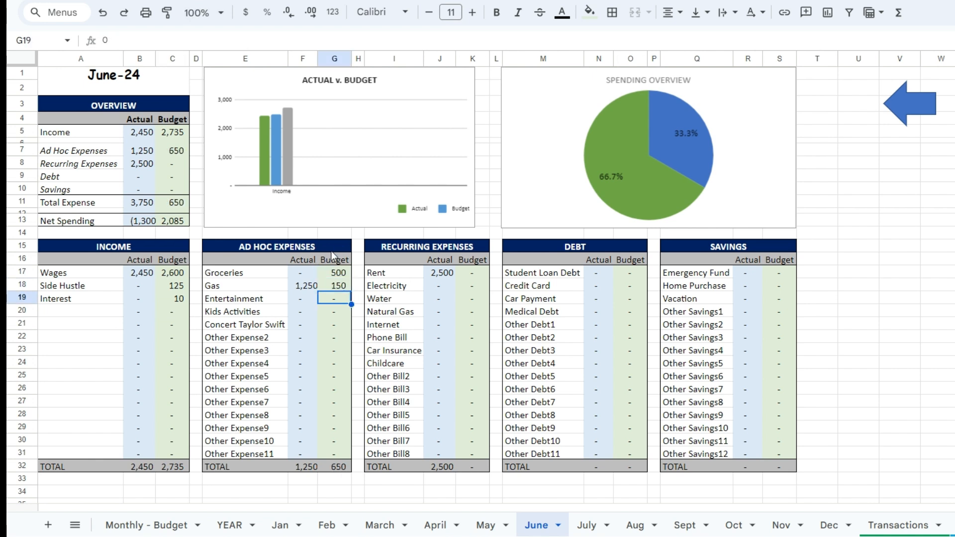
type("250")
key("Return")
type("500")
key("Return")
key("Up")
key("Delete")
- Set the June budget for Concert Taylor Swift to 500
key("Down")
type("500")
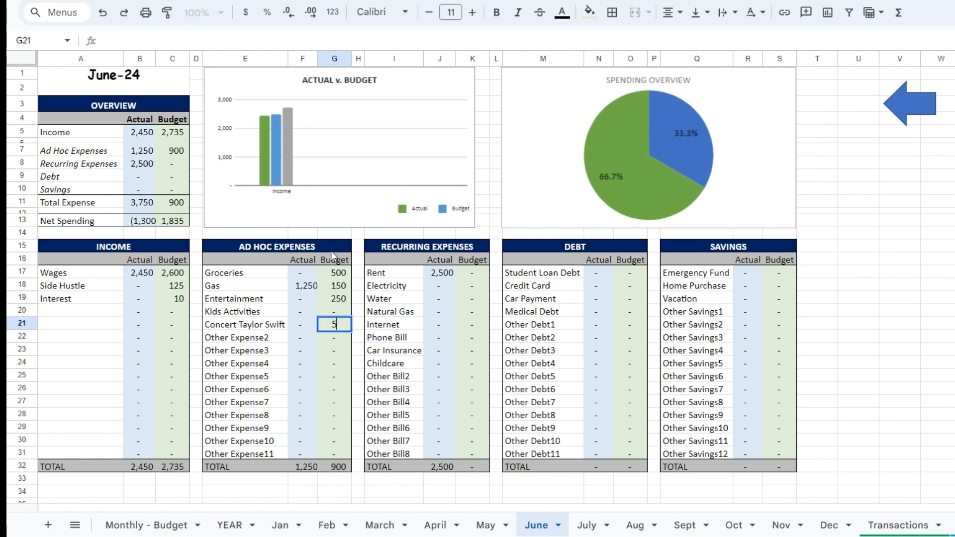
key("Return")
- Enter June recurring budgets of 2500 for Rent and 50 each for Electricity, Water and Natural Gas
left_click(478, 276)
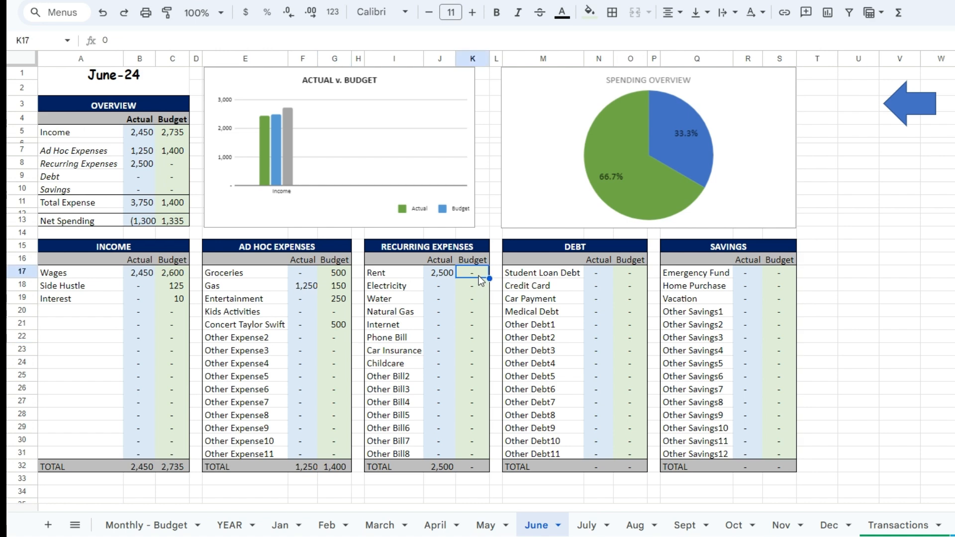
type("2500")
key("Return")
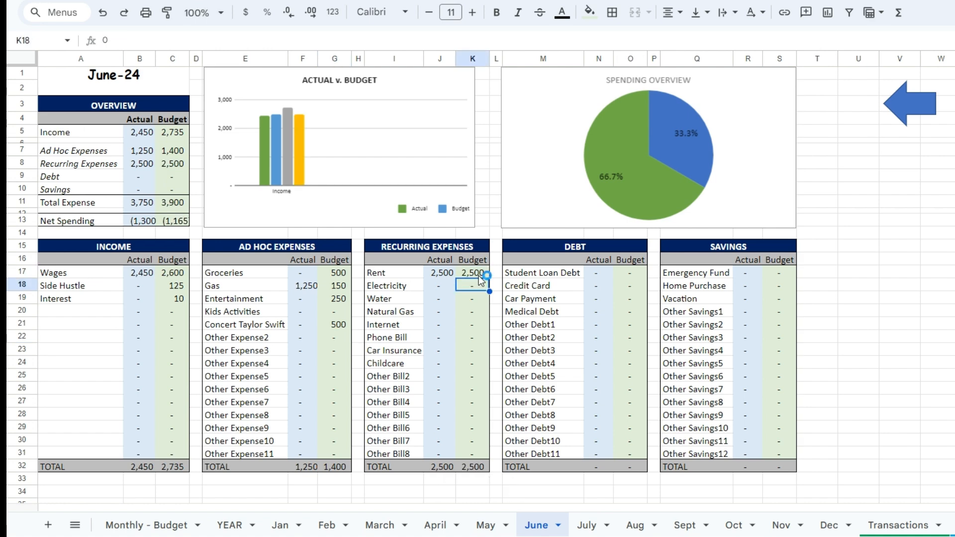
type("50")
key("Return")
type("50")
key("Return")
type("50")
key("Return")
- Enter June recurring budgets of 50 for Internet, 100 for Phone Bill, 50 for Car Insurance and 1000 for Childcare
type("50")
key("Return")
type("100")
key("Return")
type("50")
key("Return")
type("1000")
key("Return")
- Set the June Wages budget to 5000
left_click(174, 275)
type("5000")
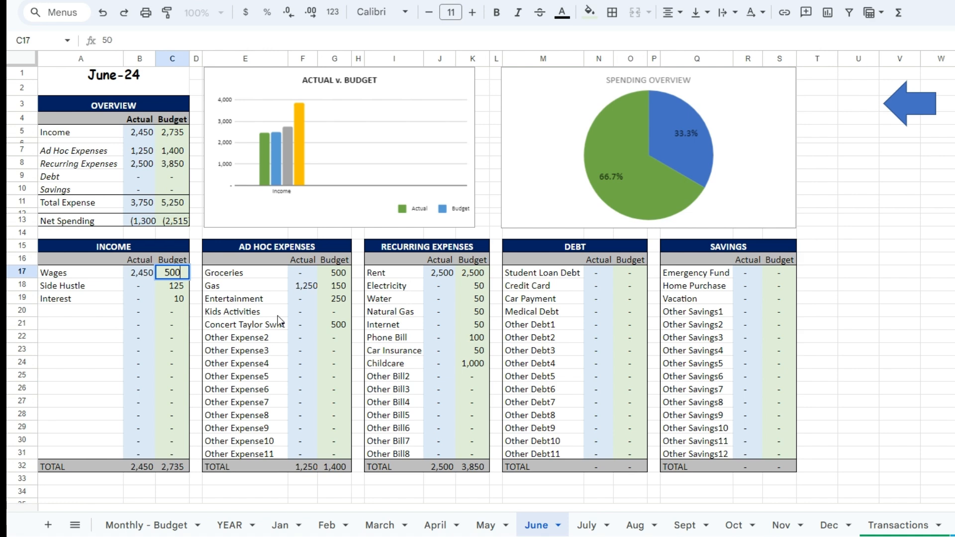
key("Return")
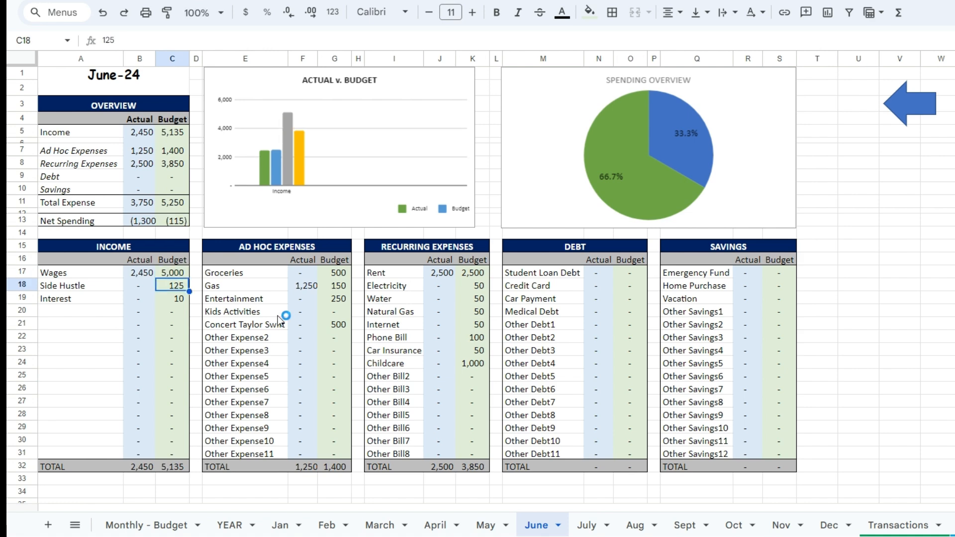
- Raise the June Wages budget to 7000
key("Up")
type("600")
key("BackSpace")
key("BackSpace")
key("BackSpace")
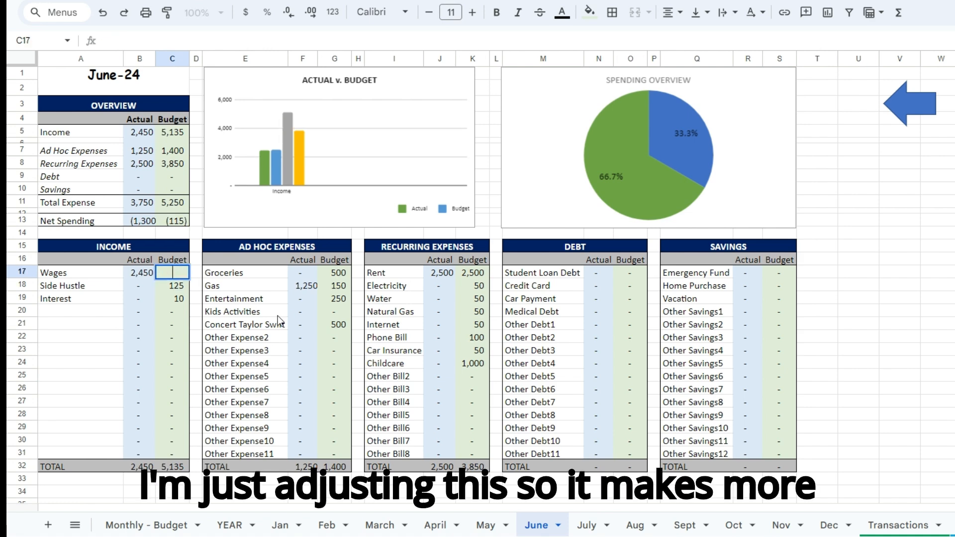
type("7000")
key("Return")
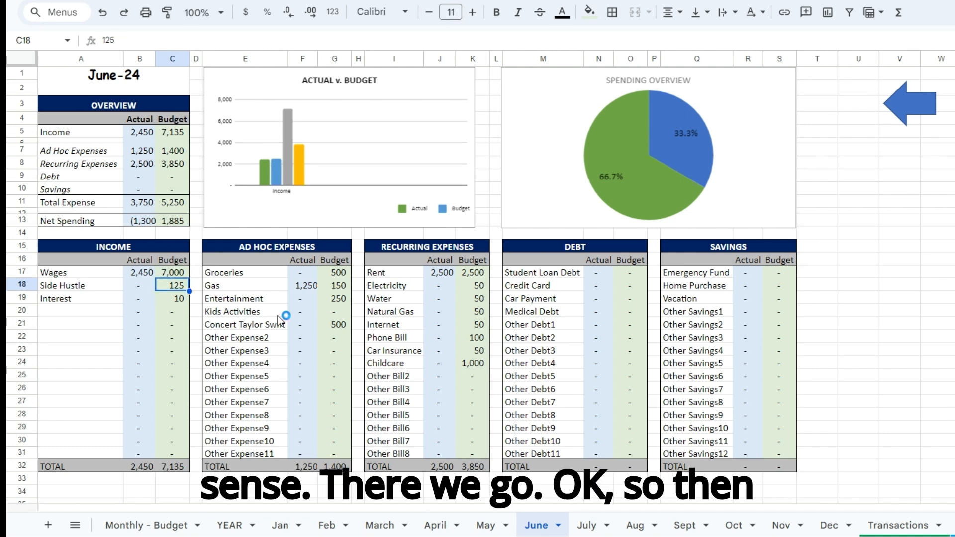
key("Up")
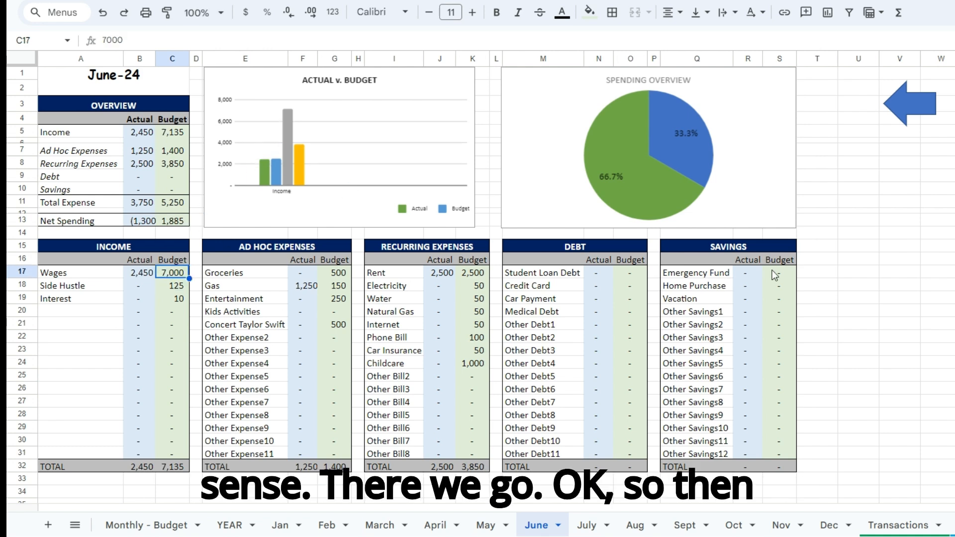
- Set the June budget for Student Loan Debt to 125
left_click(644, 273)
type("125")
key("Return")
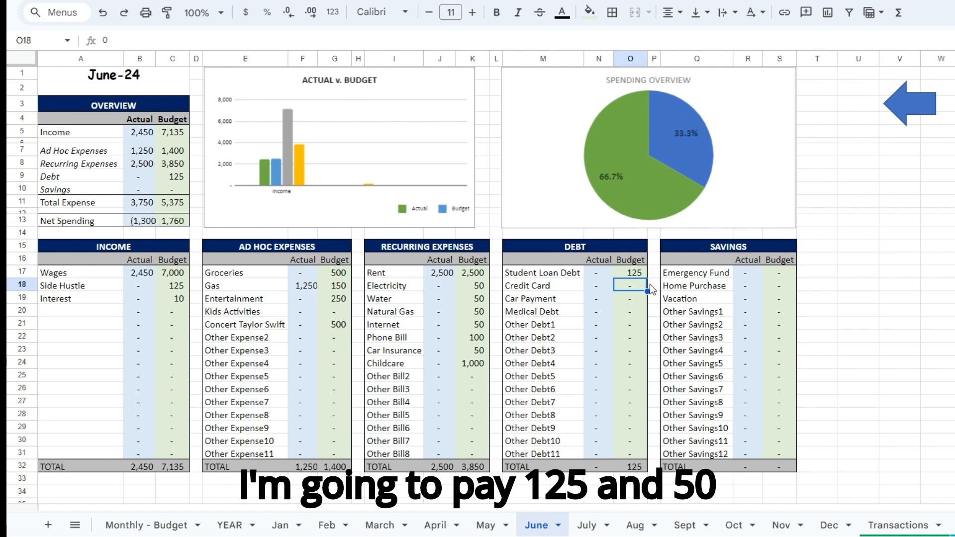
- Enter June debt budgets of 50 each for Credit Card, Car Payment and Medical Debt
type("50")
key("Return")
type("50")
key("Return")
type("50")
key("Return")
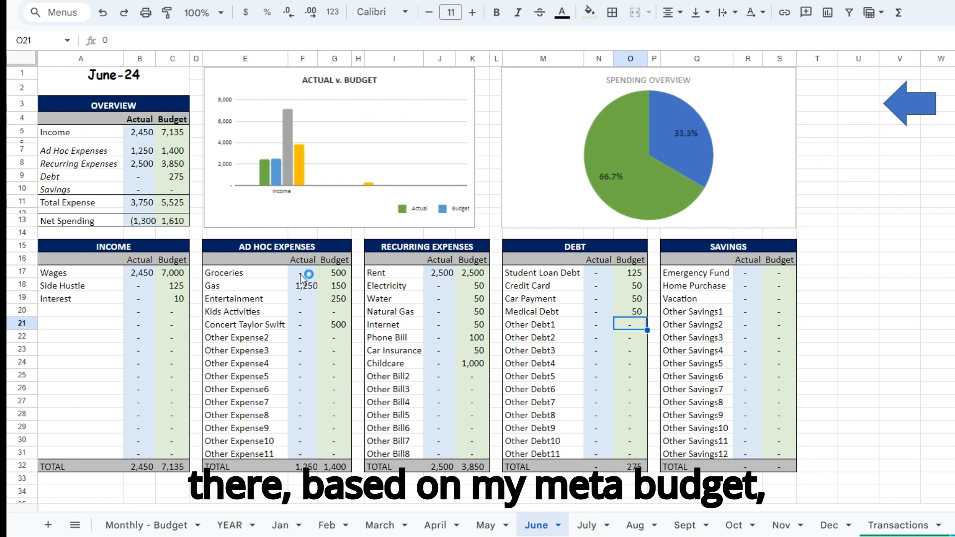
- Try assigning 1610 to the June Emergency Fund budget and clear the amount again
left_click(172, 220)
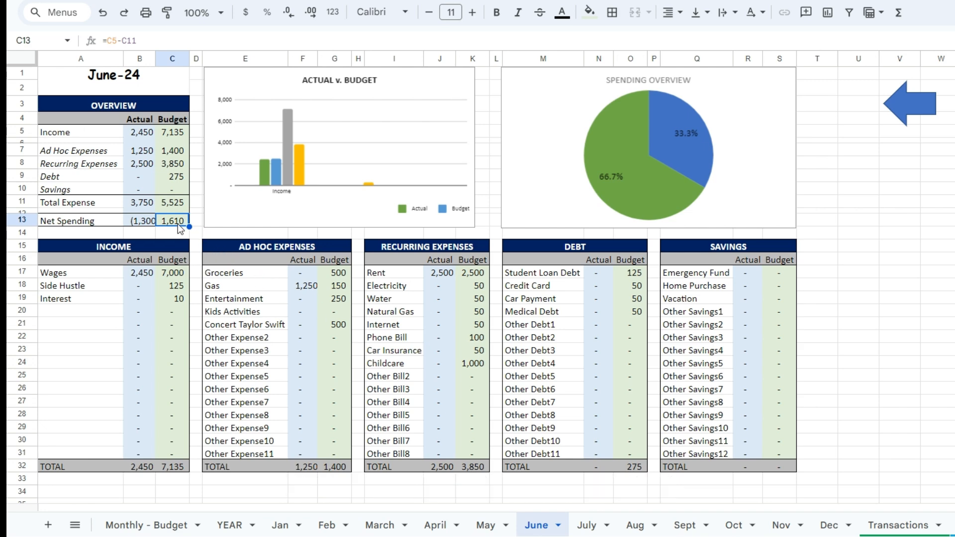
left_click(771, 277)
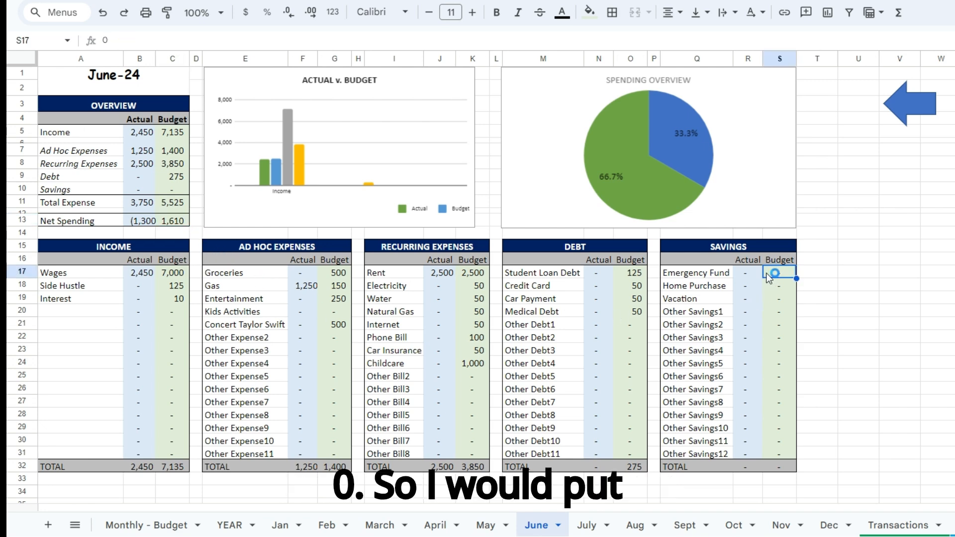
type("1610")
key("Return")
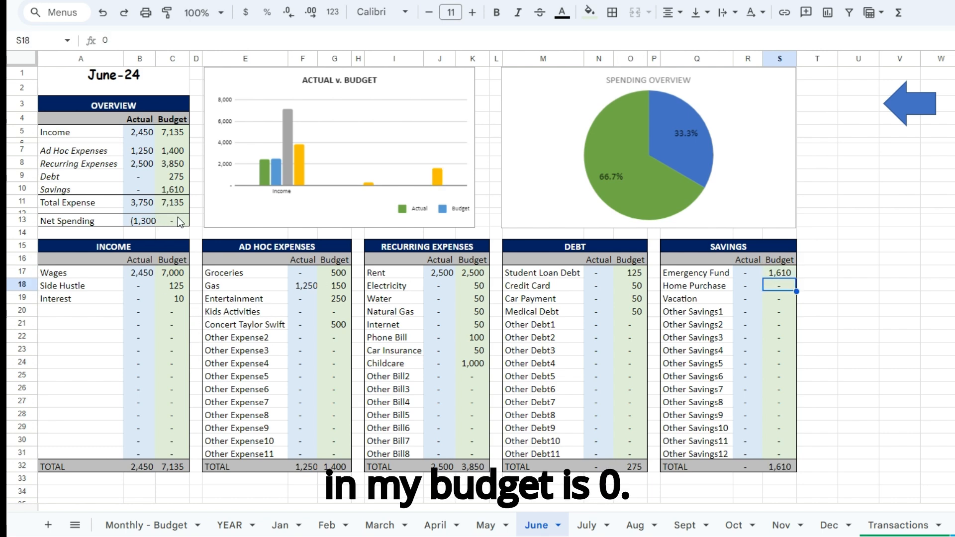
left_click(791, 272)
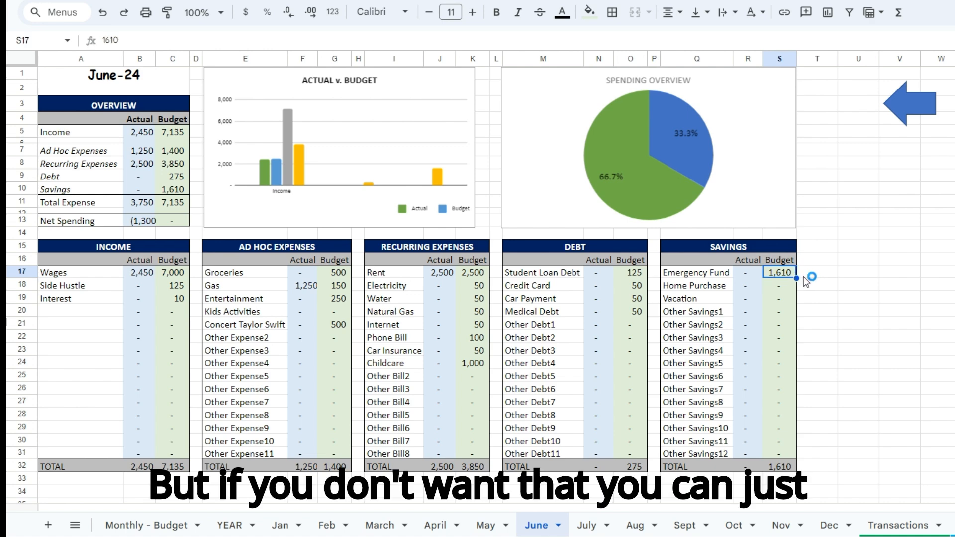
key("Delete")
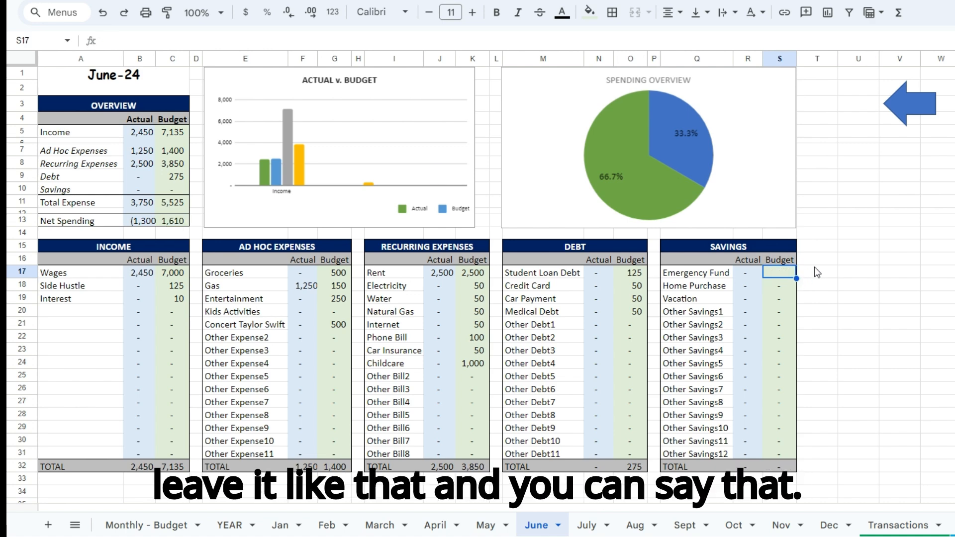
- Check the budgeted income, total expense and net spending for June, and set the Emergency Fund budget to 1610
left_click(185, 132)
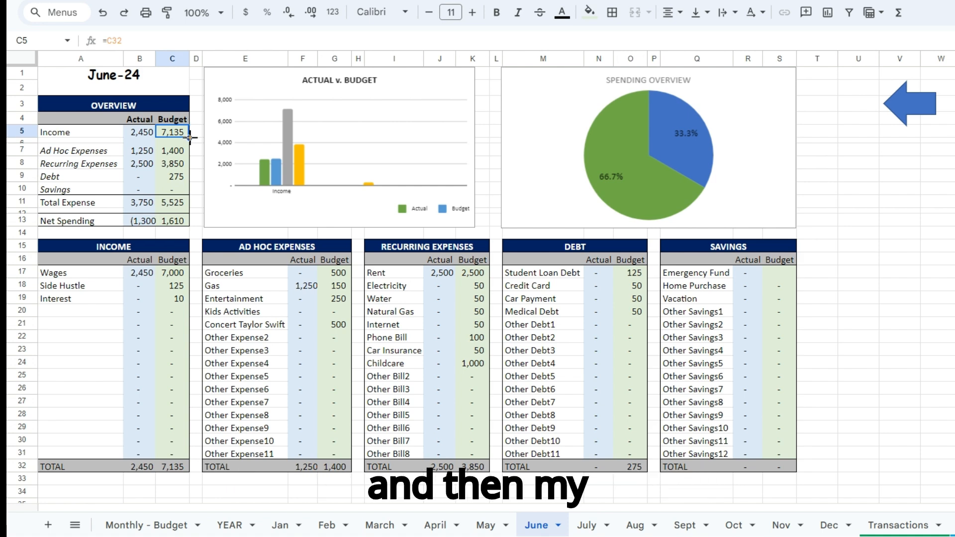
left_click(171, 204)
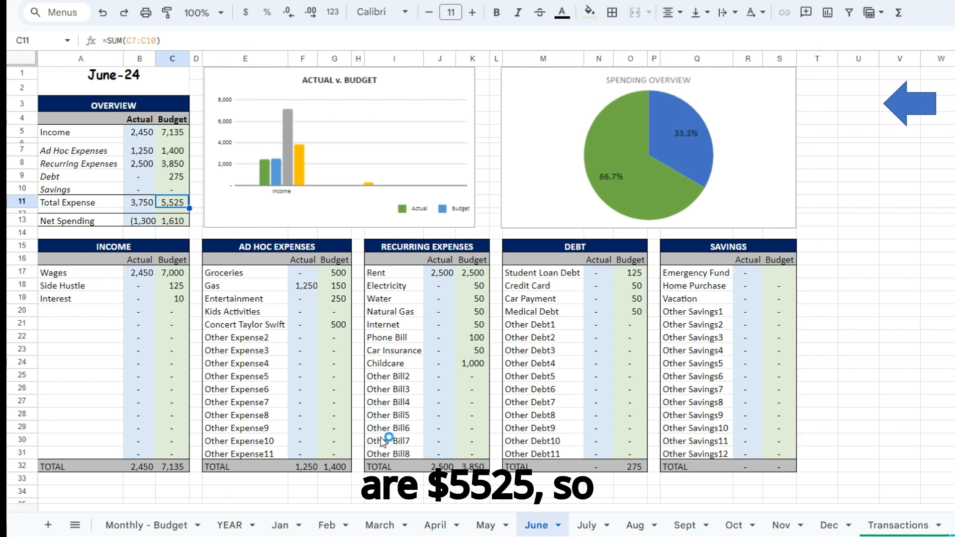
left_click(181, 223)
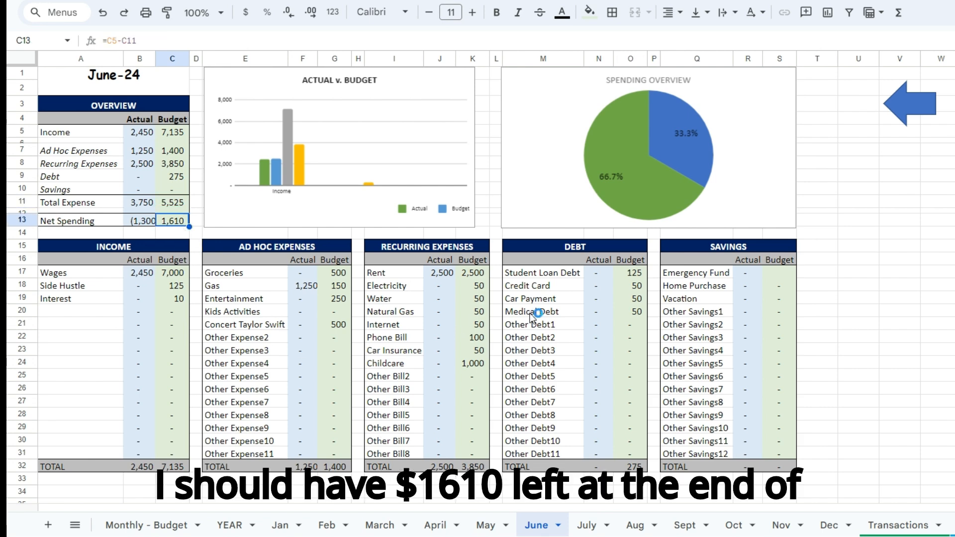
left_click(623, 322)
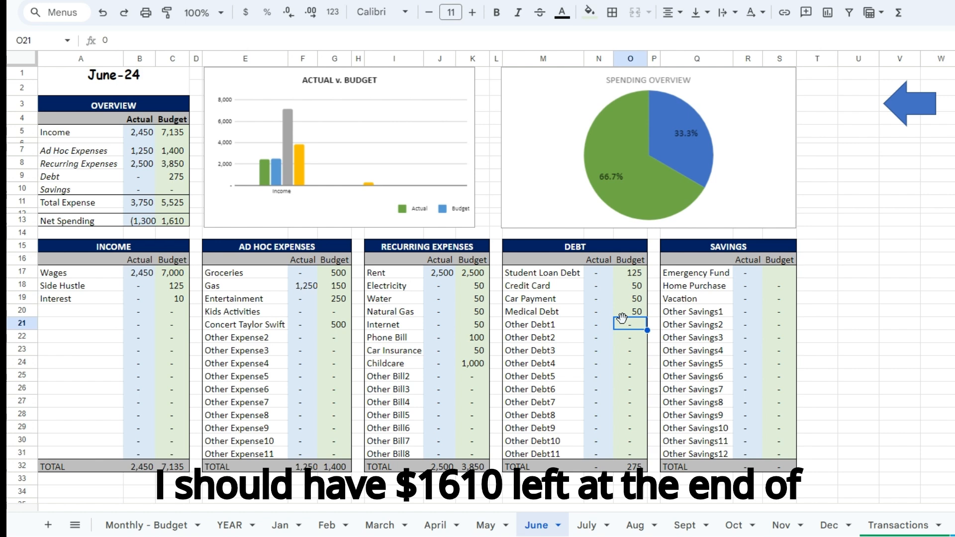
left_click(775, 272)
type("1610")
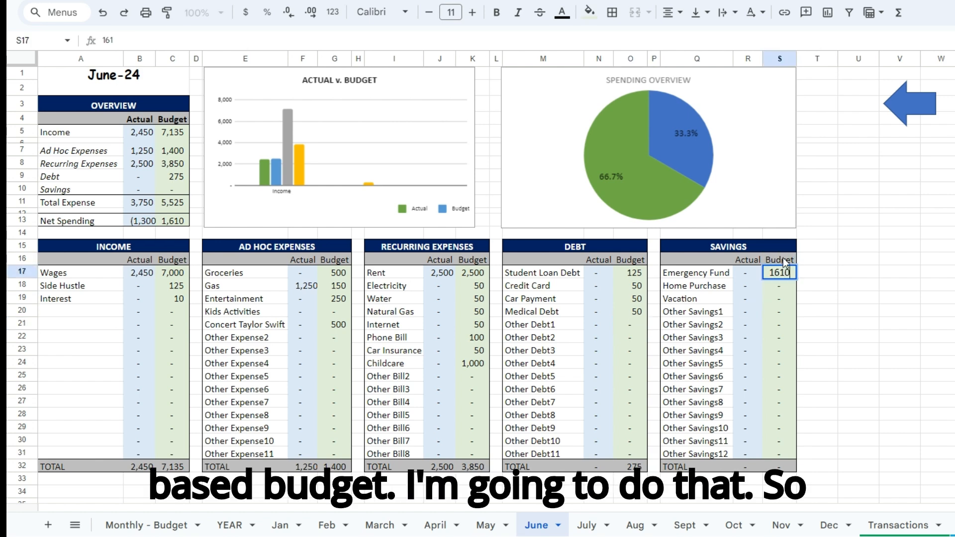
key("Return")
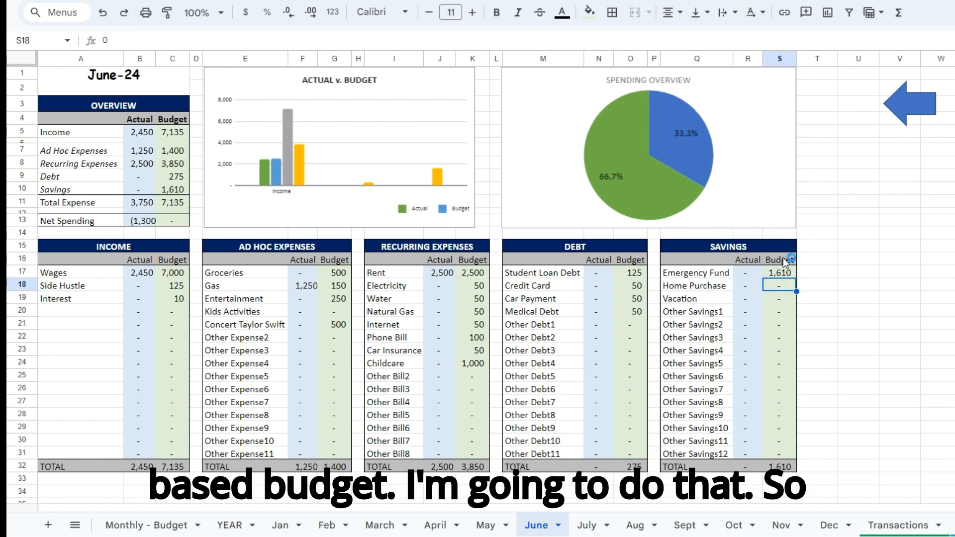
- Start a new entry dated 6/1/2024 in the first empty row of the Transactions sheet
left_click(919, 524)
left_click(107, 163)
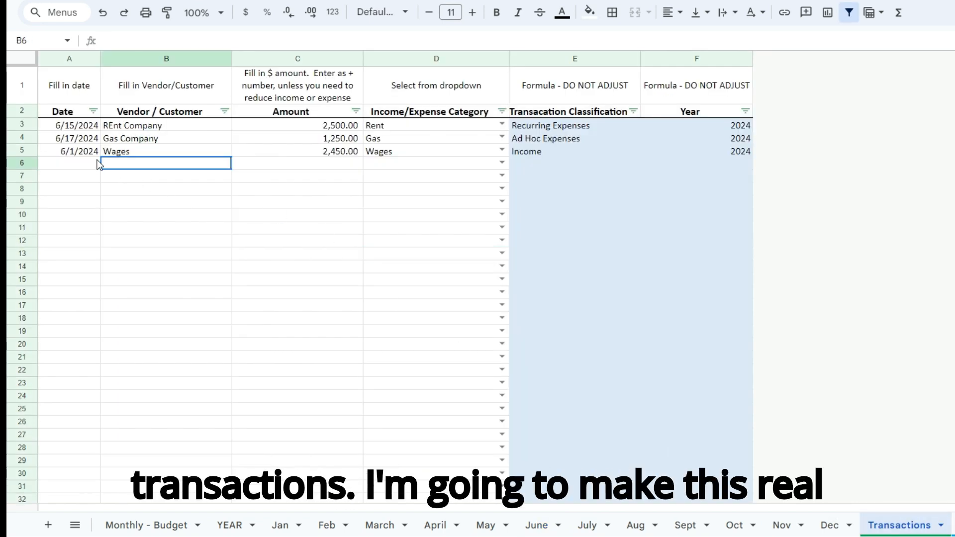
left_click(97, 159)
type("6/1/")
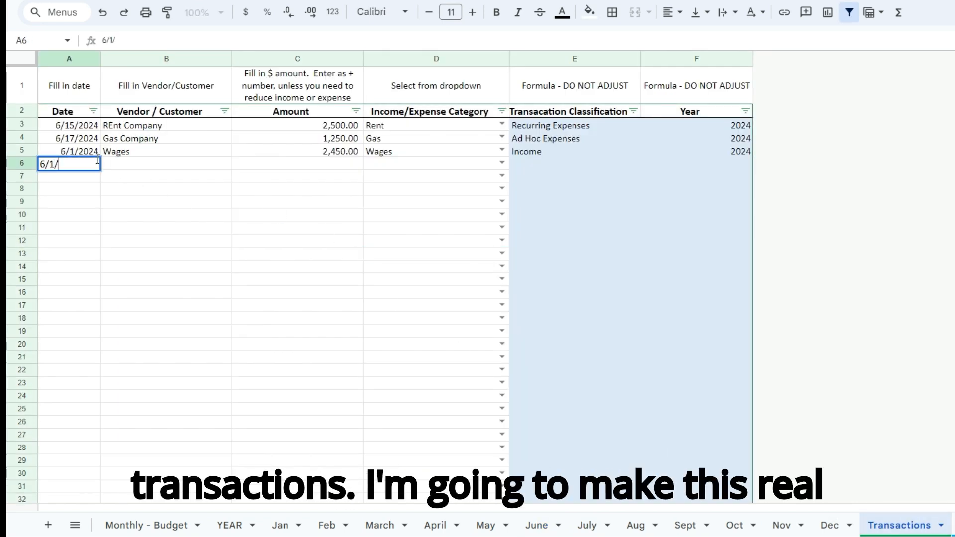
type("2024")
key("Return")
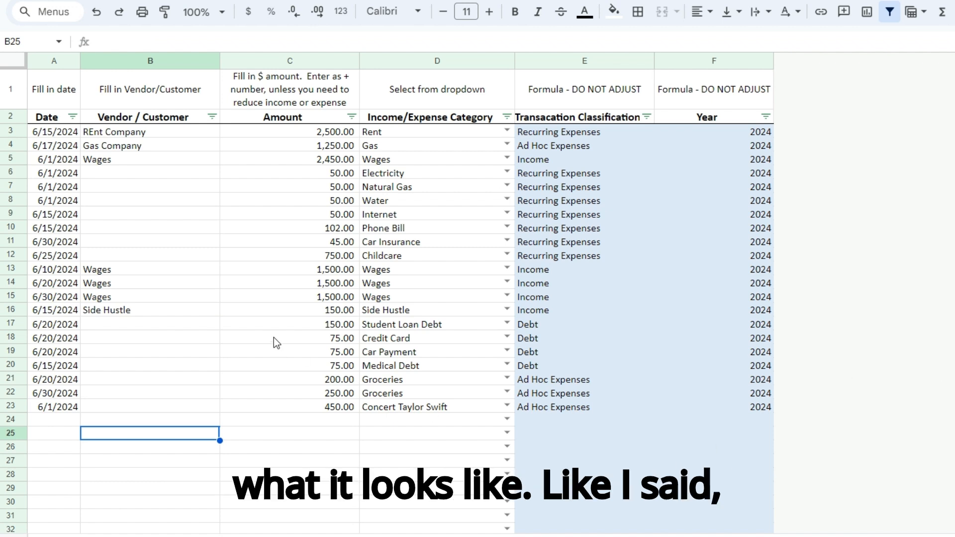
left_click(149, 172)
left_click(158, 213)
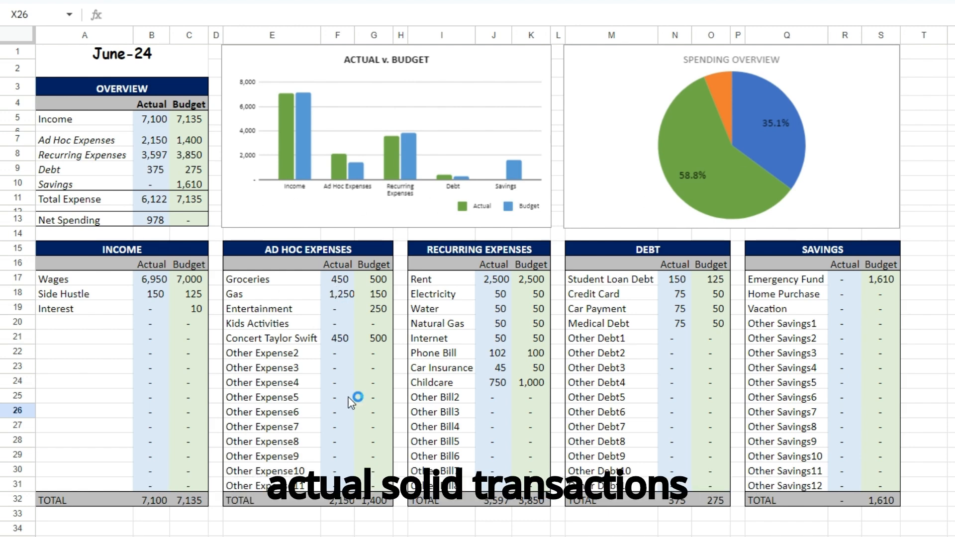
- Widen the Actual column of the June Ad Hoc Expenses table slightly so its amounts fit
left_click(352, 35)
left_click(358, 35)
left_click_drag(355, 35, 360, 34)
left_click(513, 454)
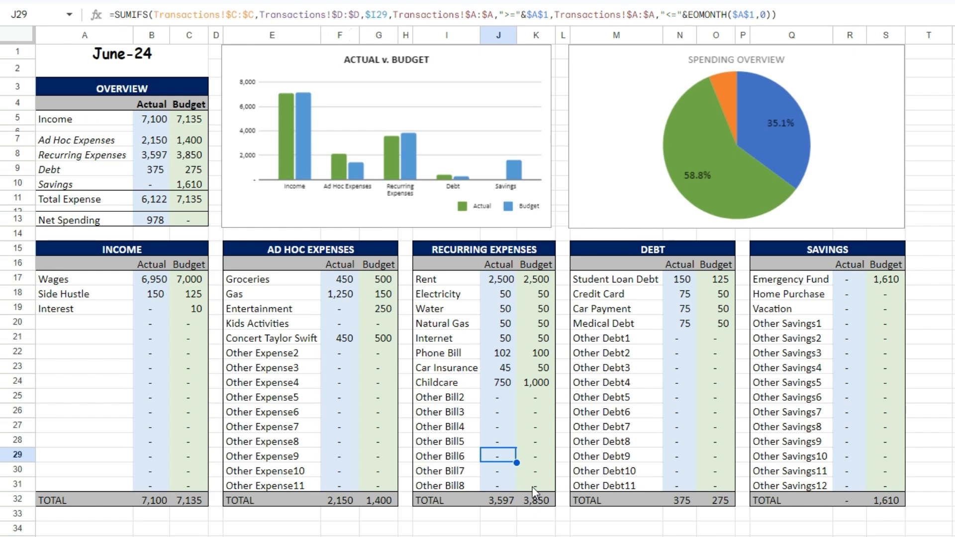
- Try a June Wages budget of 7500 and undo the change
left_click_drag(384, 280, 381, 472)
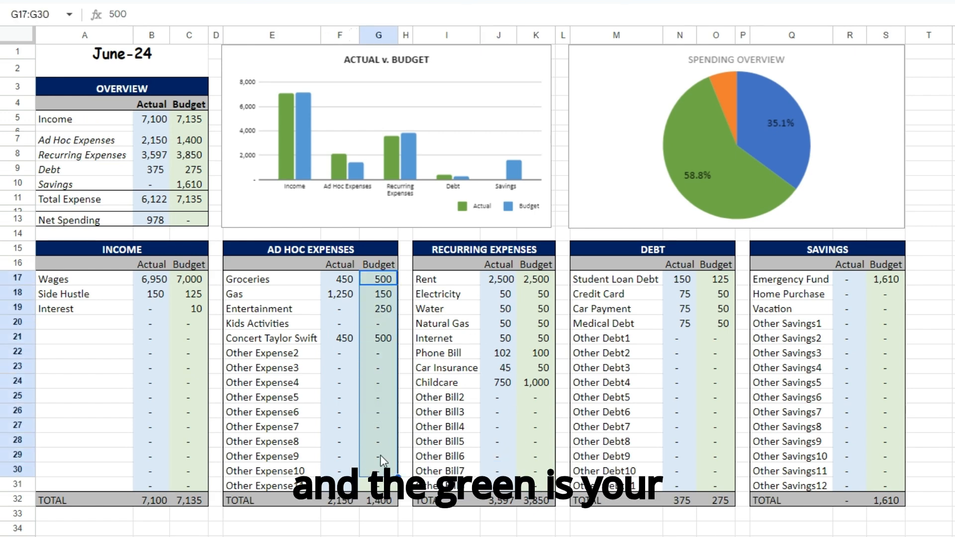
left_click(194, 288)
type("7500")
key("Return")
key("ctrl+z")
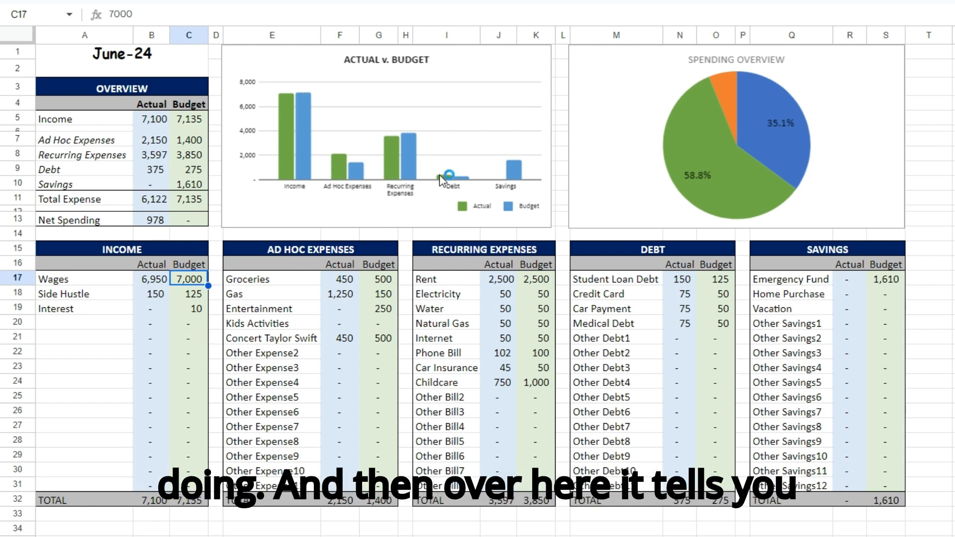
- Examine the Spending Overview pie slices and the budgeted and actual net spending for June
left_click(708, 159)
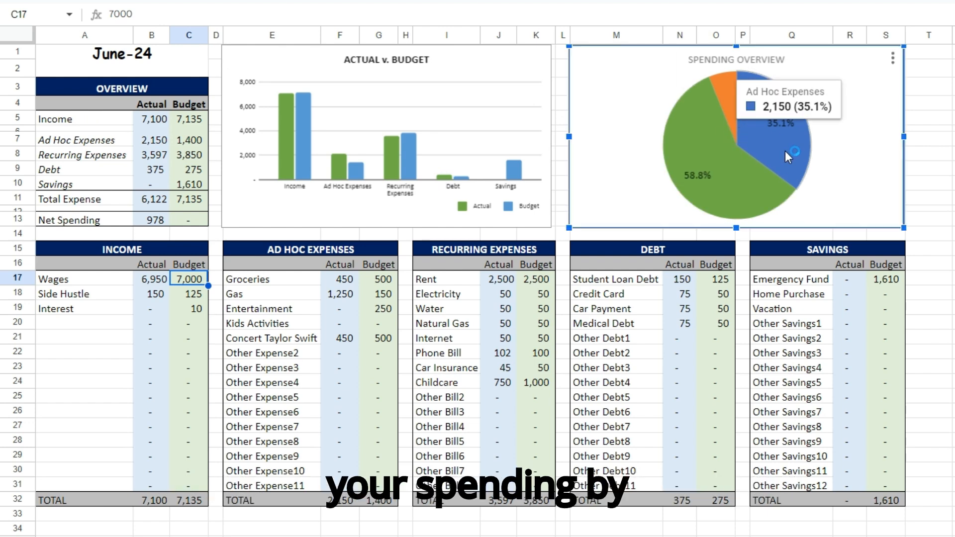
mouse_move(727, 83)
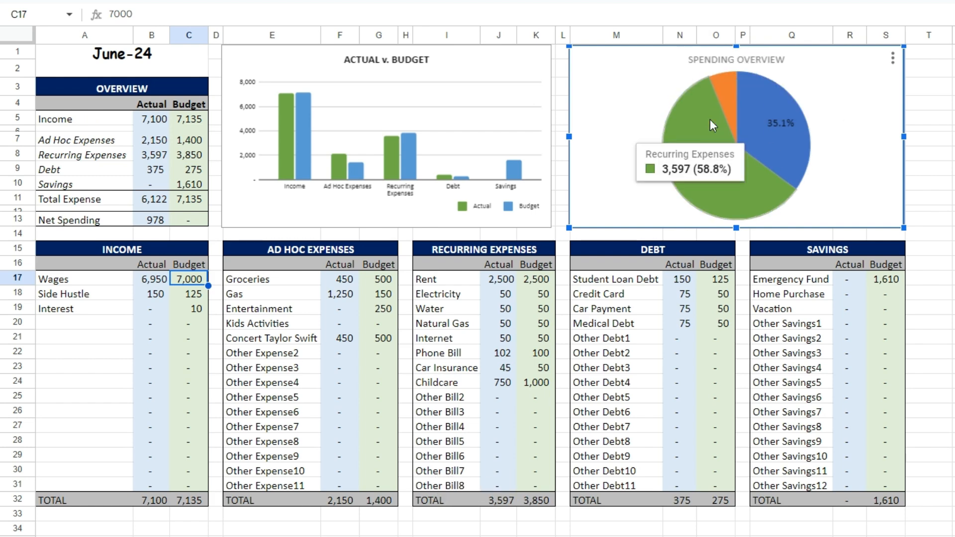
left_click(188, 220)
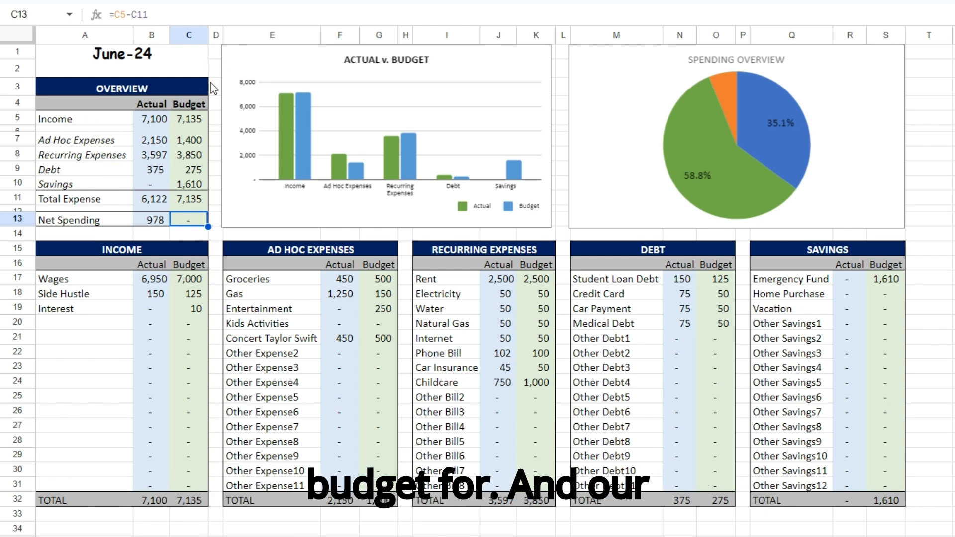
left_click(152, 221)
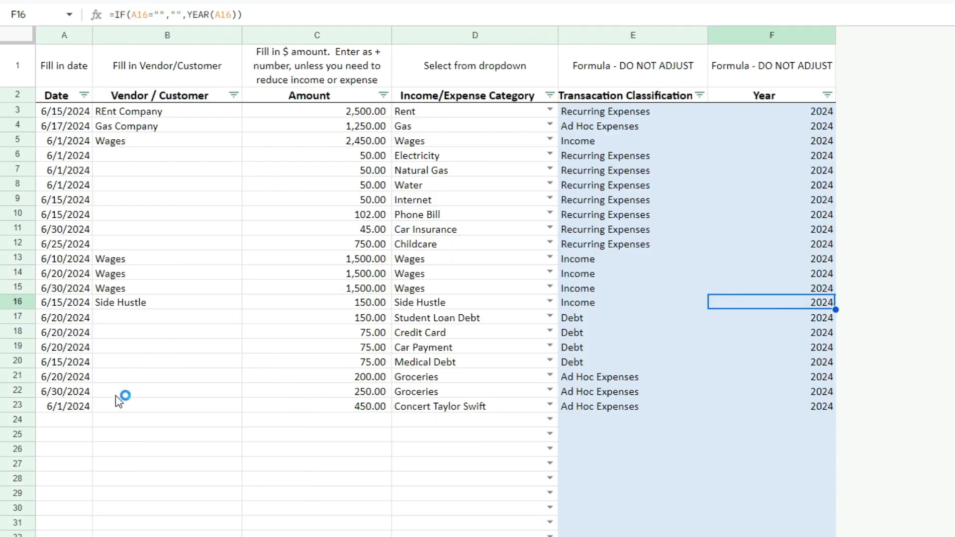
- Add a 978 transaction dated 6/30/0204 with the category Other Savings1 in row 24 of the Transactions sheet
left_click(72, 423)
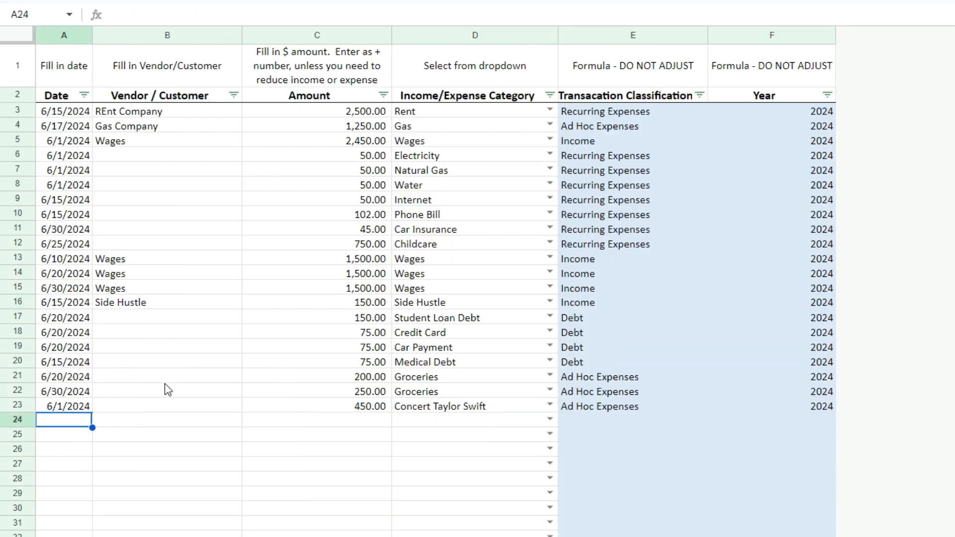
type("6/30/0204")
key("Tab")
key("Tab")
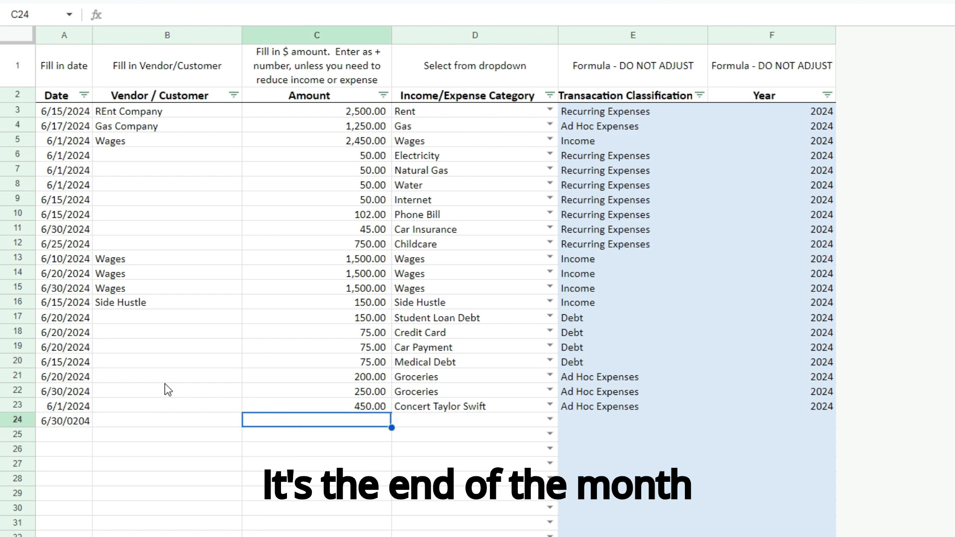
type("978")
key("Tab")
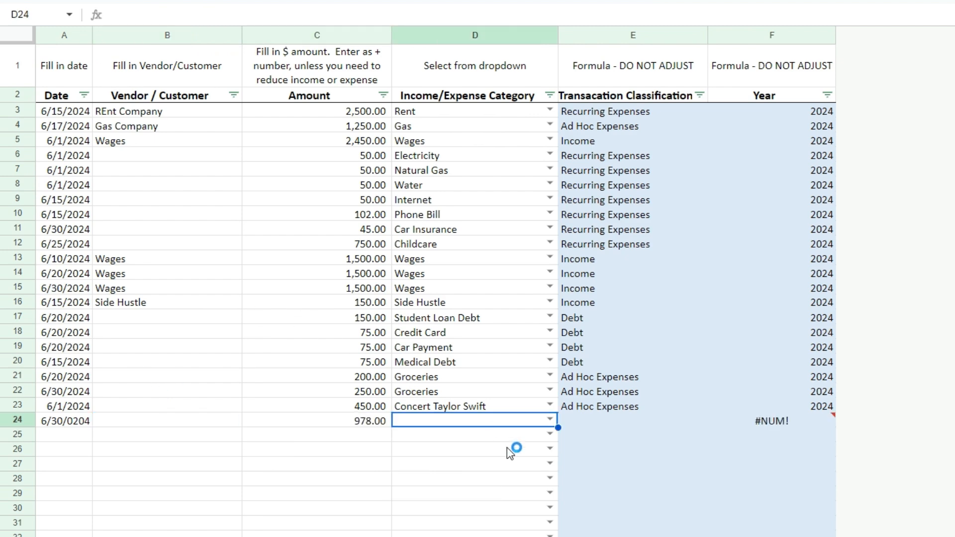
left_click(550, 419)
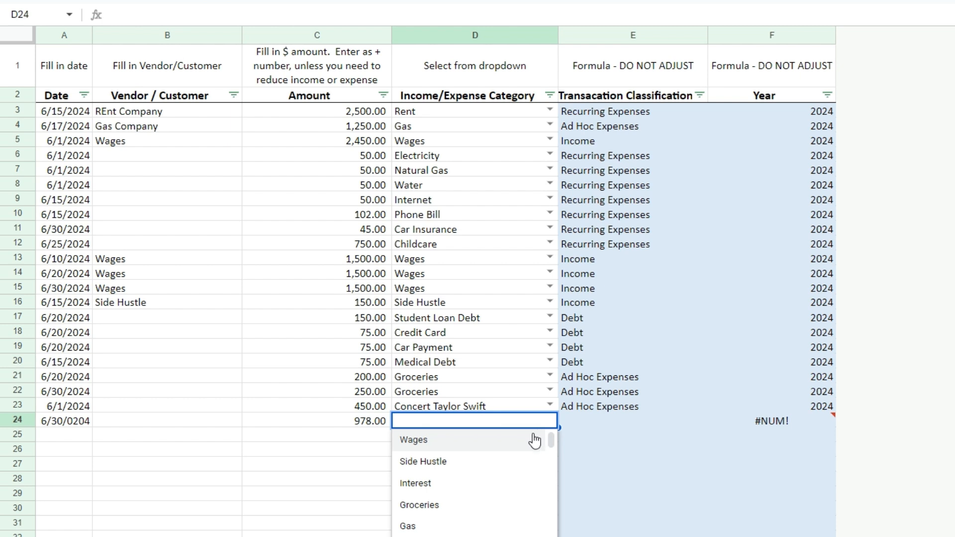
scroll(512, 455, "down", 8)
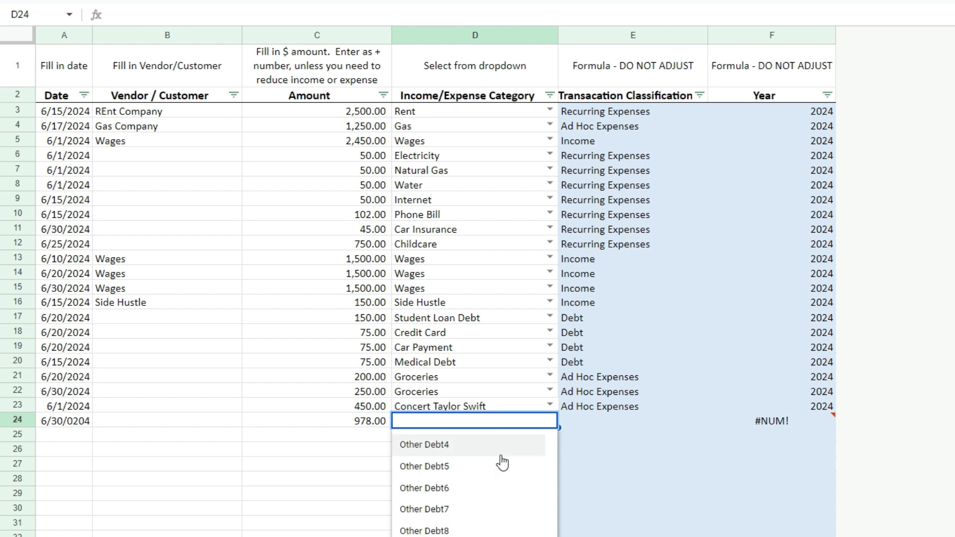
type("sav")
left_click(482, 442)
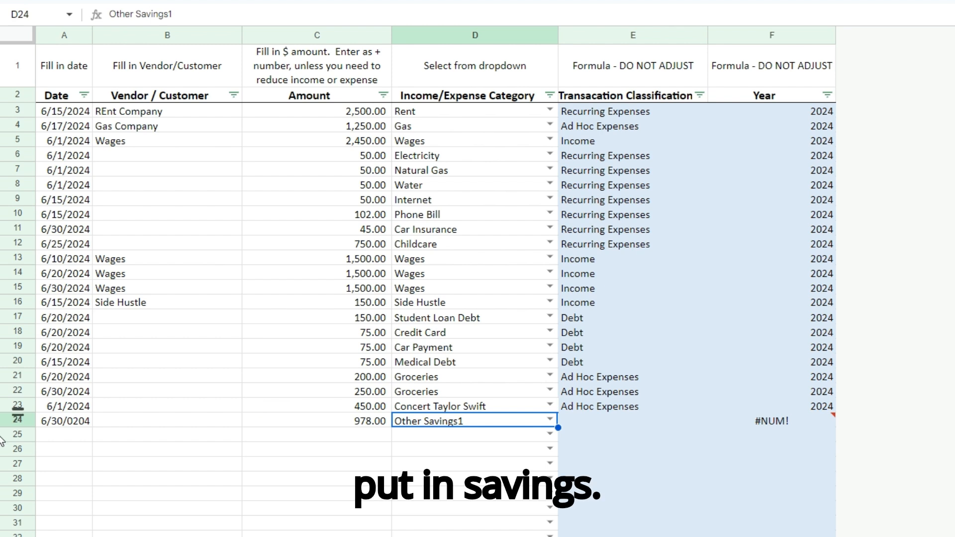
- Correct the 978 transaction's date to 6/30/2024 and change its category to Emergency Fund
left_click(55, 423)
type("6/30/2024")
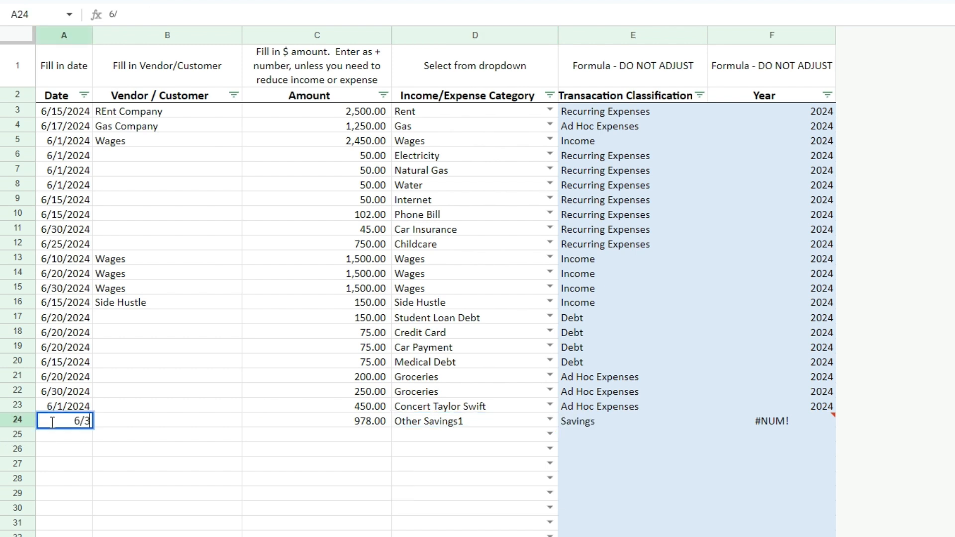
key("Tab")
key("Tab")
key("Tab")
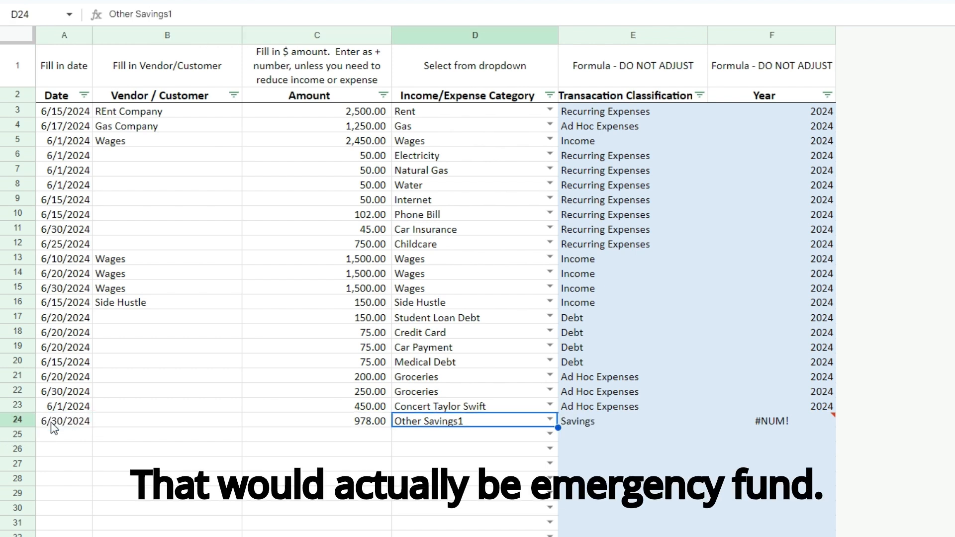
type("emer")
key("Tab")
left_click(299, 452)
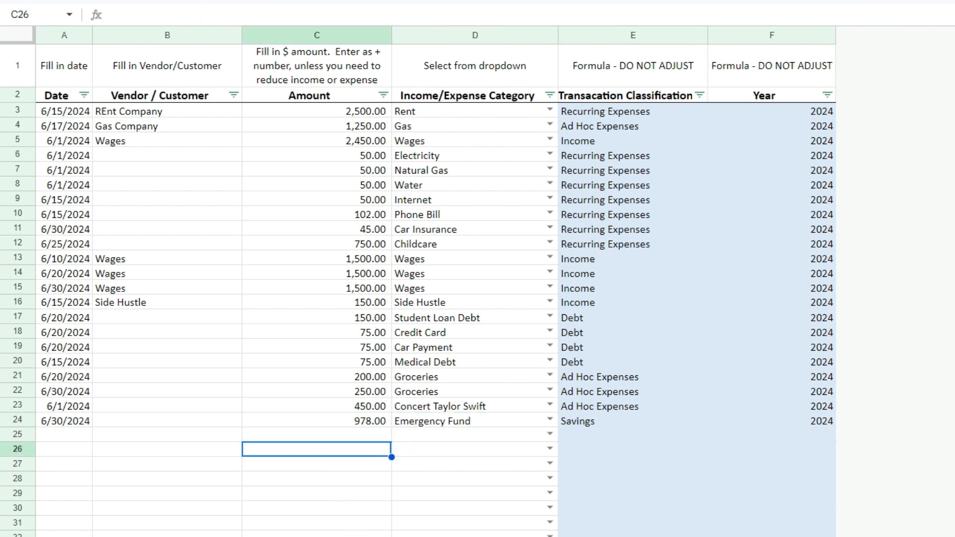
- Return to the June sheet and examine the actual net spending and the pie chart's debt and savings slices
key("ctrl+shift+Page_Up")
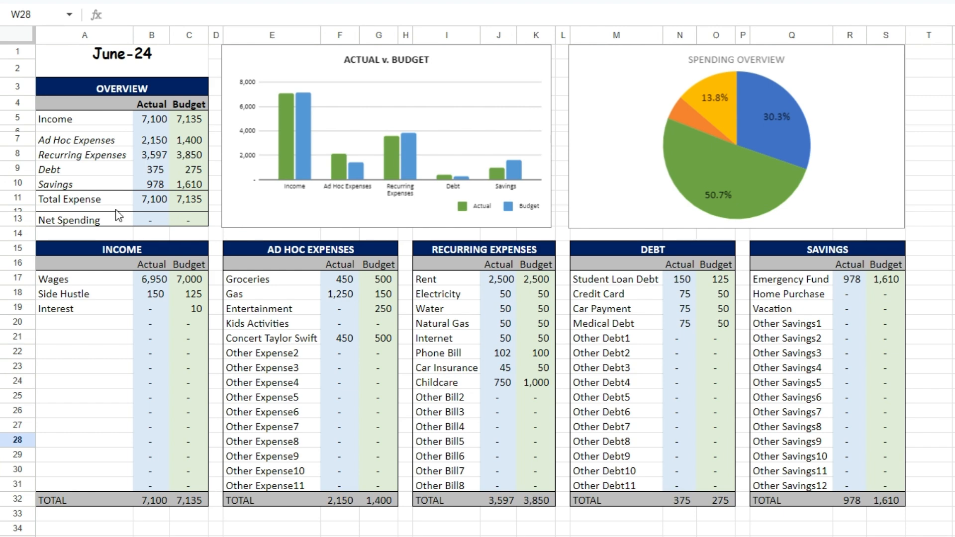
left_click(148, 222)
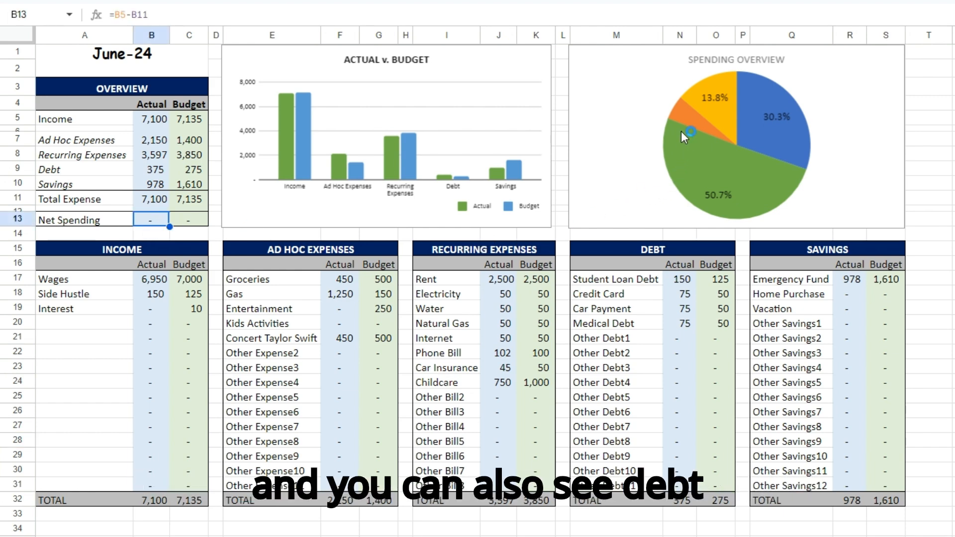
left_click(693, 109)
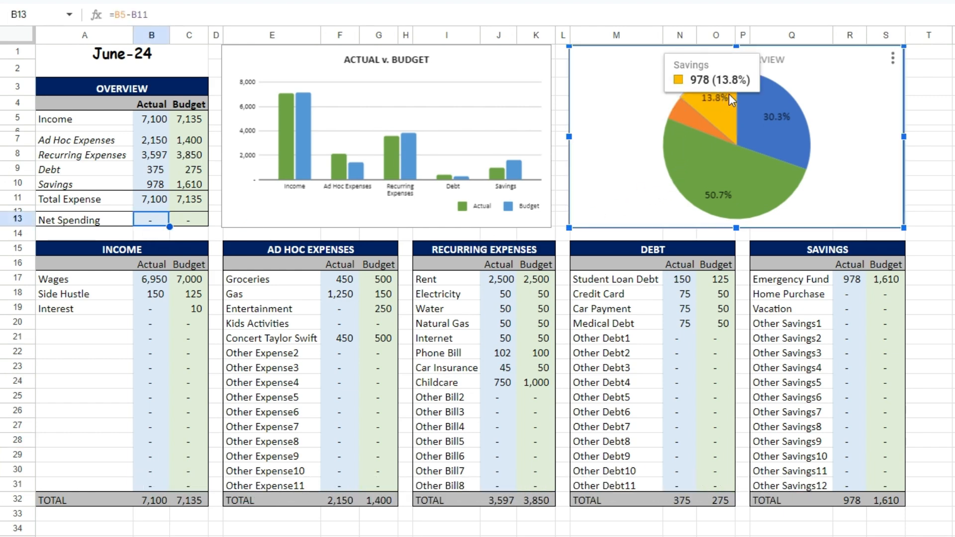
- Open the 2024 yearly summary sheet, look at the February sheet's budget, and inspect the yearly Wages budget cell
mouse_move(774, 118)
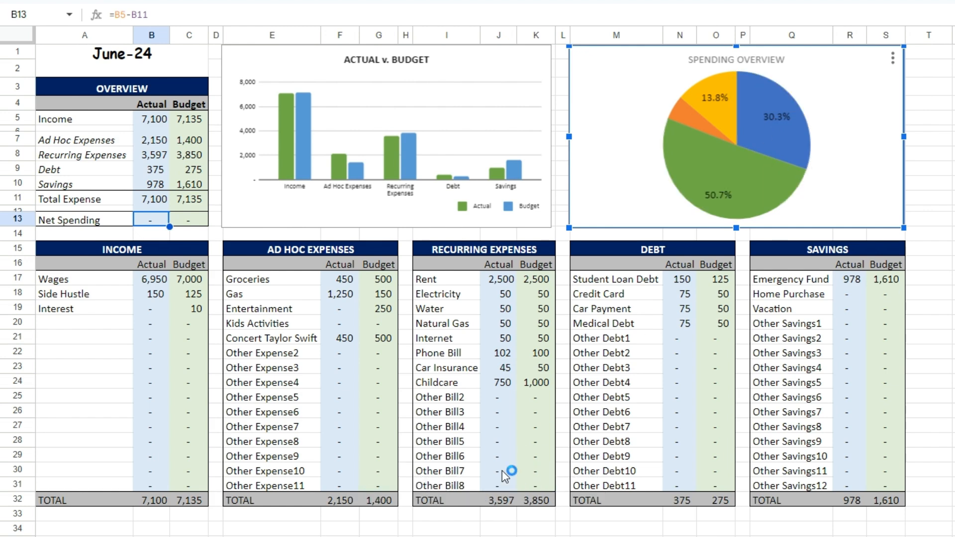
left_click(256, 534)
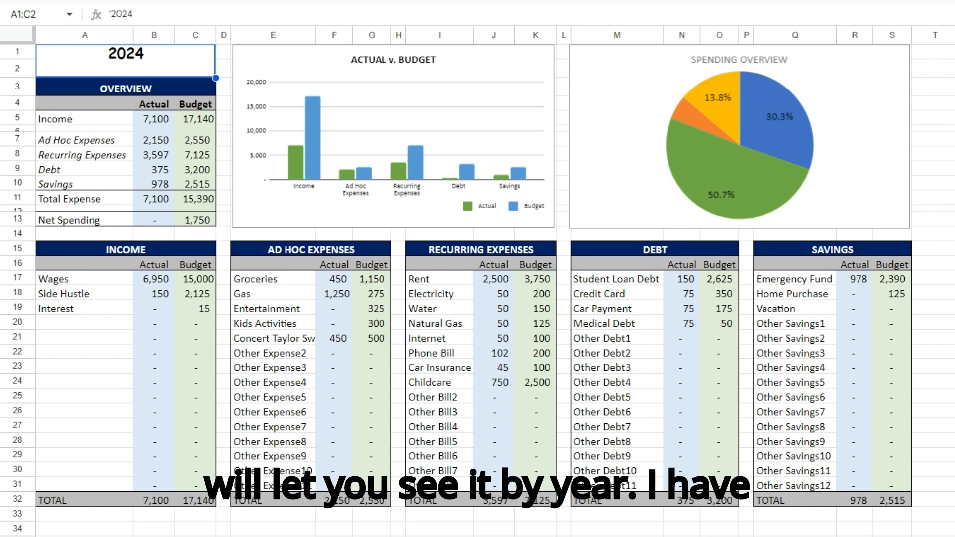
key("ctrl+shift+Page_Down")
key("ctrl+shift+Page_Down")
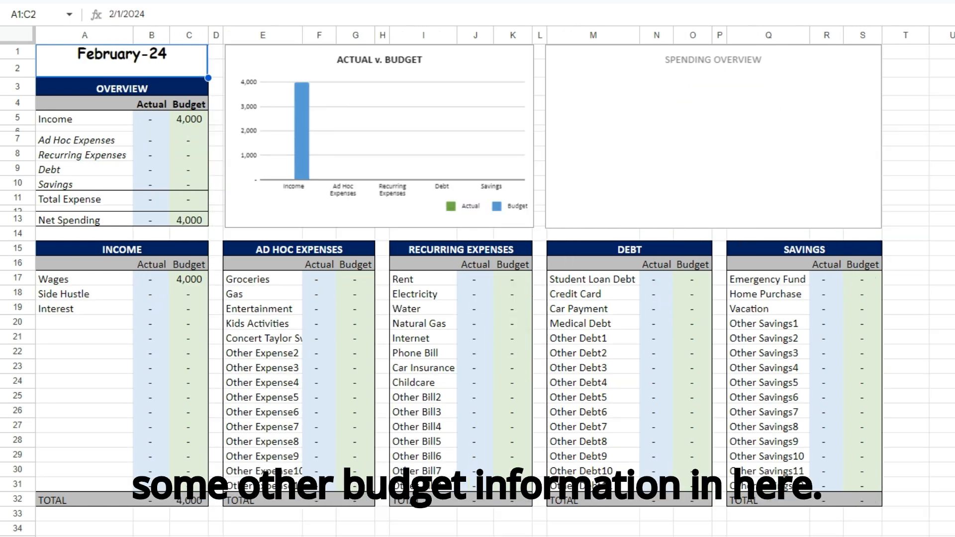
key("ctrl+shift+Page_Up")
key("ctrl+shift+Page_Up")
left_click(205, 282)
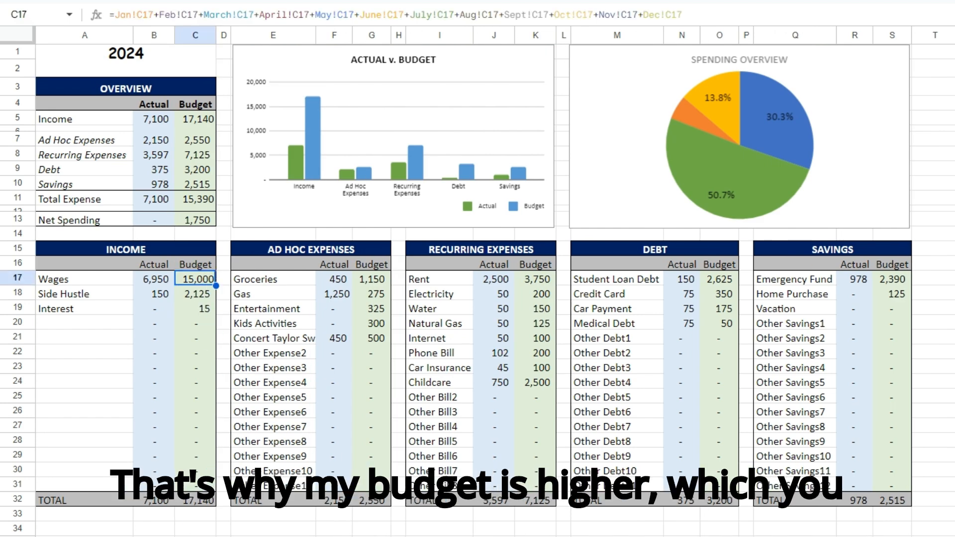
- Examine June's overview figures on the Actual Spending by Month sheet and return to the 2024 summary's actual Electricity cell
key("ctrl+shift+Page_Up")
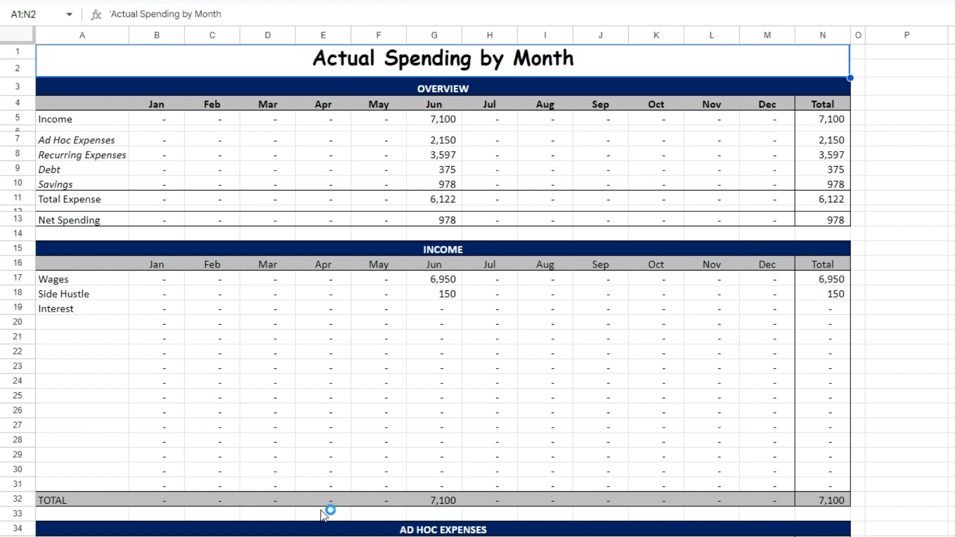
left_click_drag(440, 119, 434, 177)
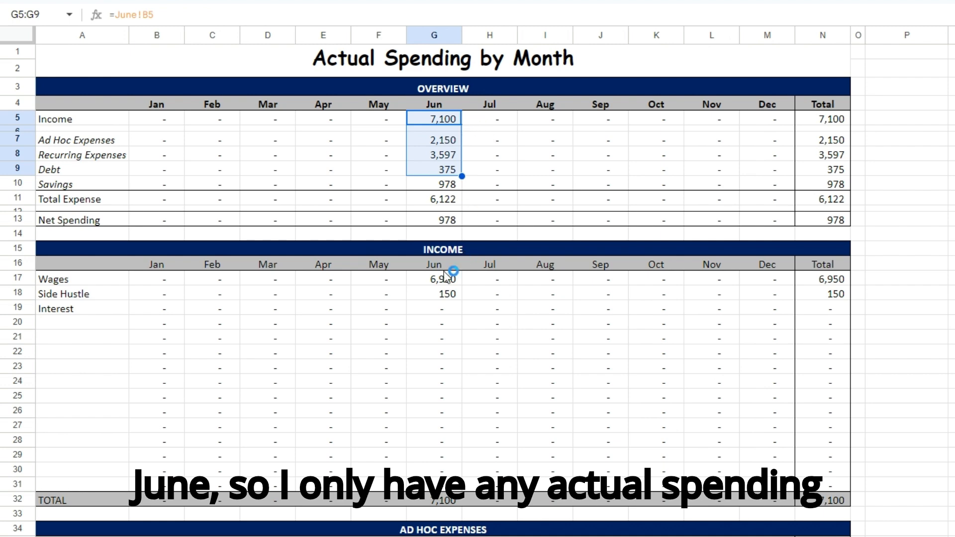
left_click(423, 468)
key("ctrl+shift+Page_Down")
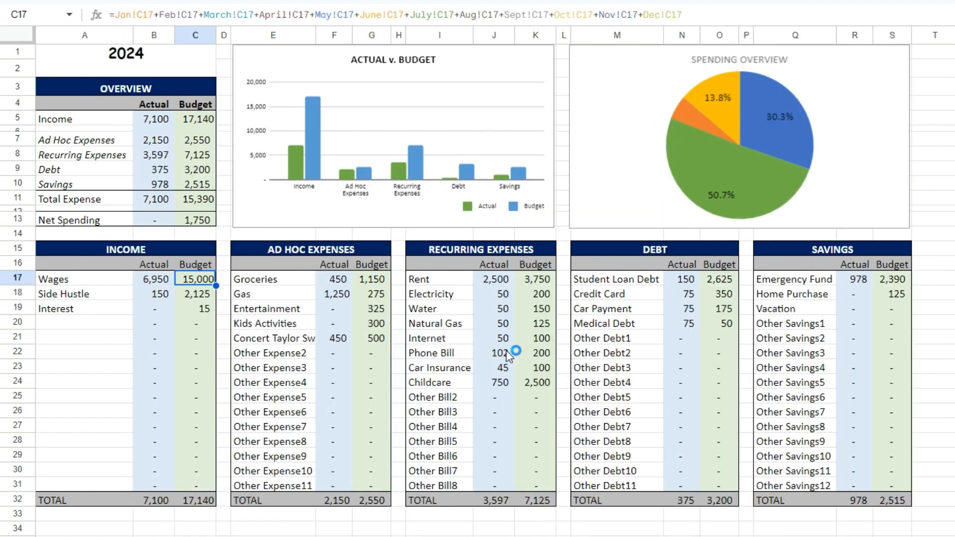
left_click(495, 295)
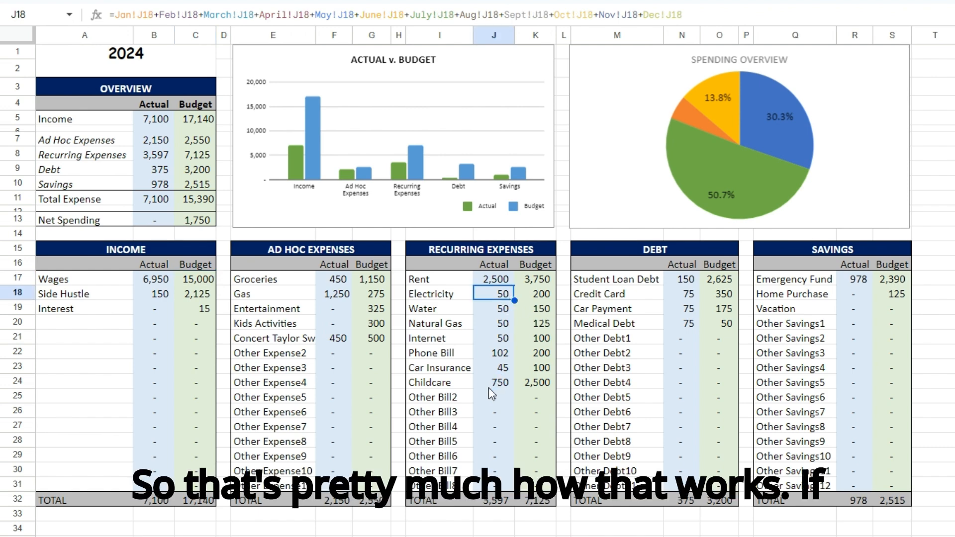